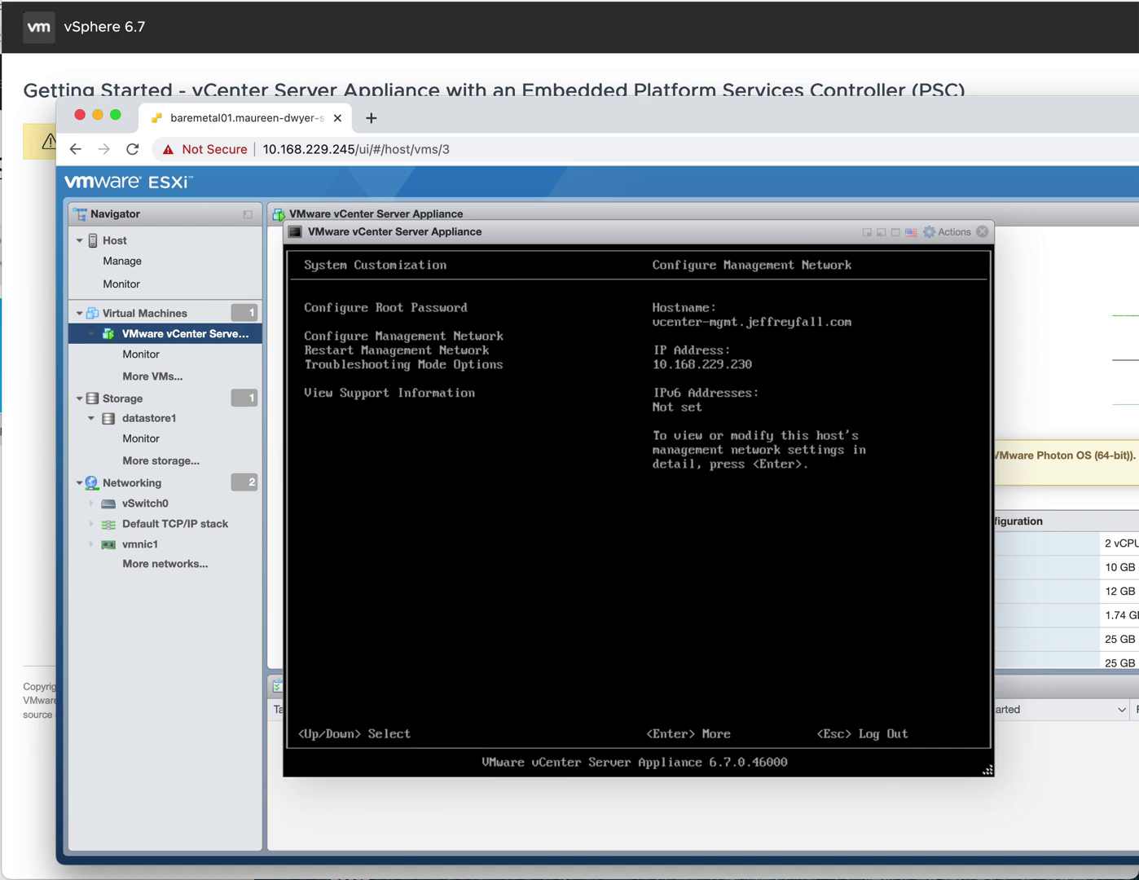
- Close the Chrome privacy-error window so the vCenter Server Appliance 6.7 Getting Started page shows
{"action": "left_click", "coordinate": [1063, 71]}
{"action": "key", "text": "super+grave"}
{"action": "key", "text": "super+l"}
{"action": "key", "text": "super+grave"}
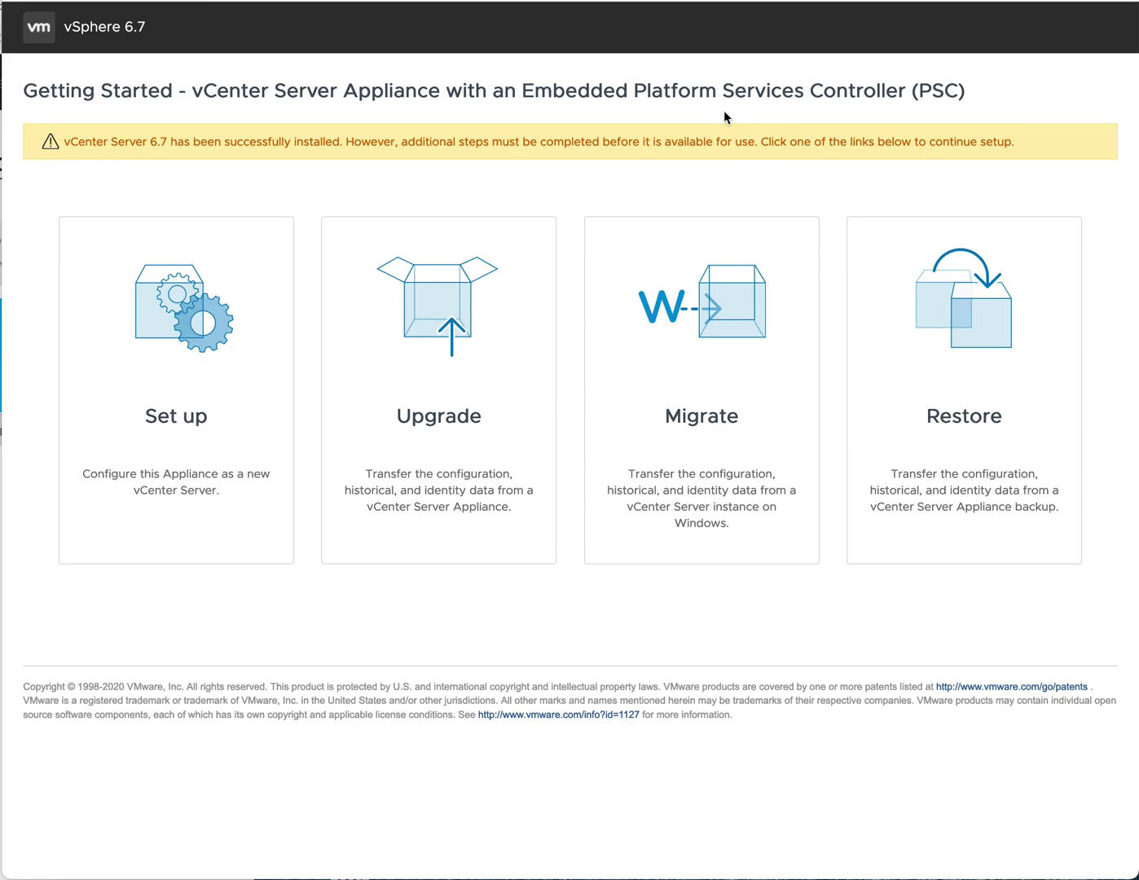
- Switch back to the appliance console in the ESXi host client
{"action": "left_click", "coordinate": [672, 35]}
{"action": "key", "text": "super+Tab"}
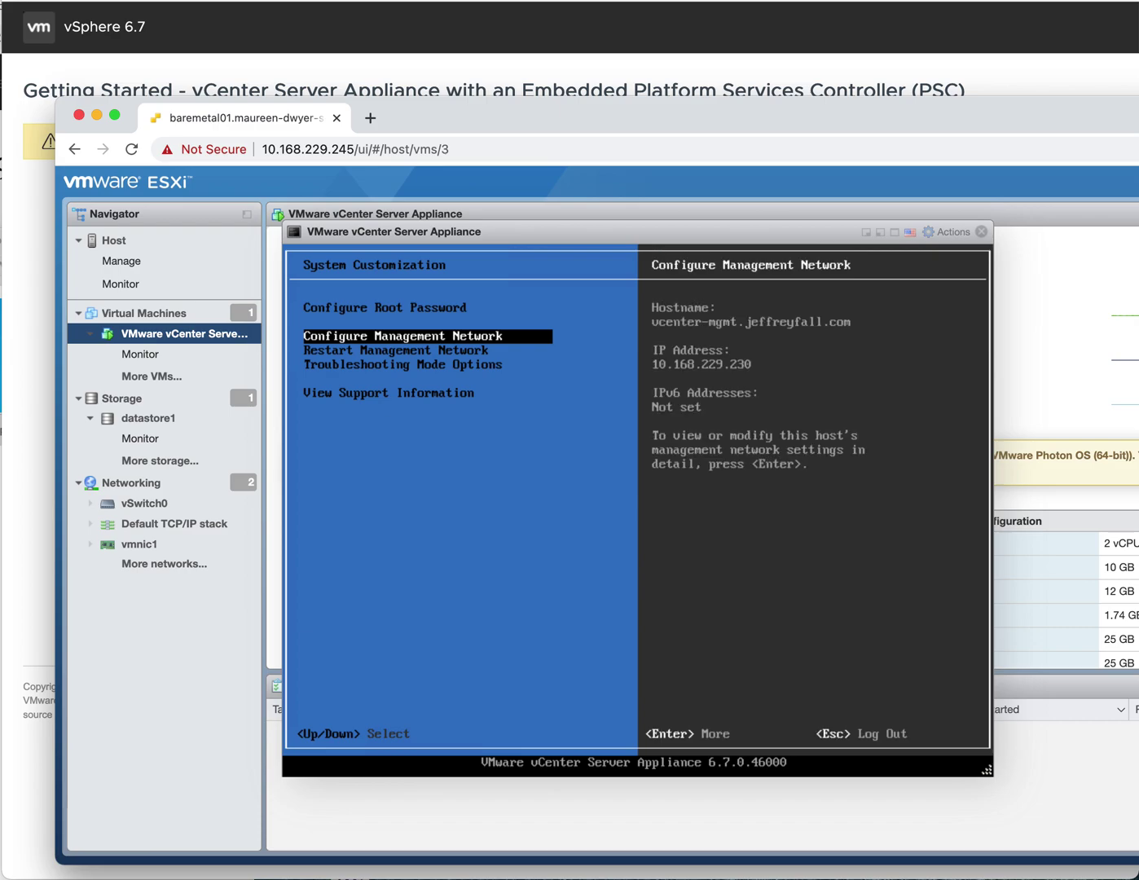
- Review the console's static IP 10.168.229.230, mask 255.255.192.0, gateway 10.168.229.193, leaving them unchanged
{"action": "key", "text": "Return"}
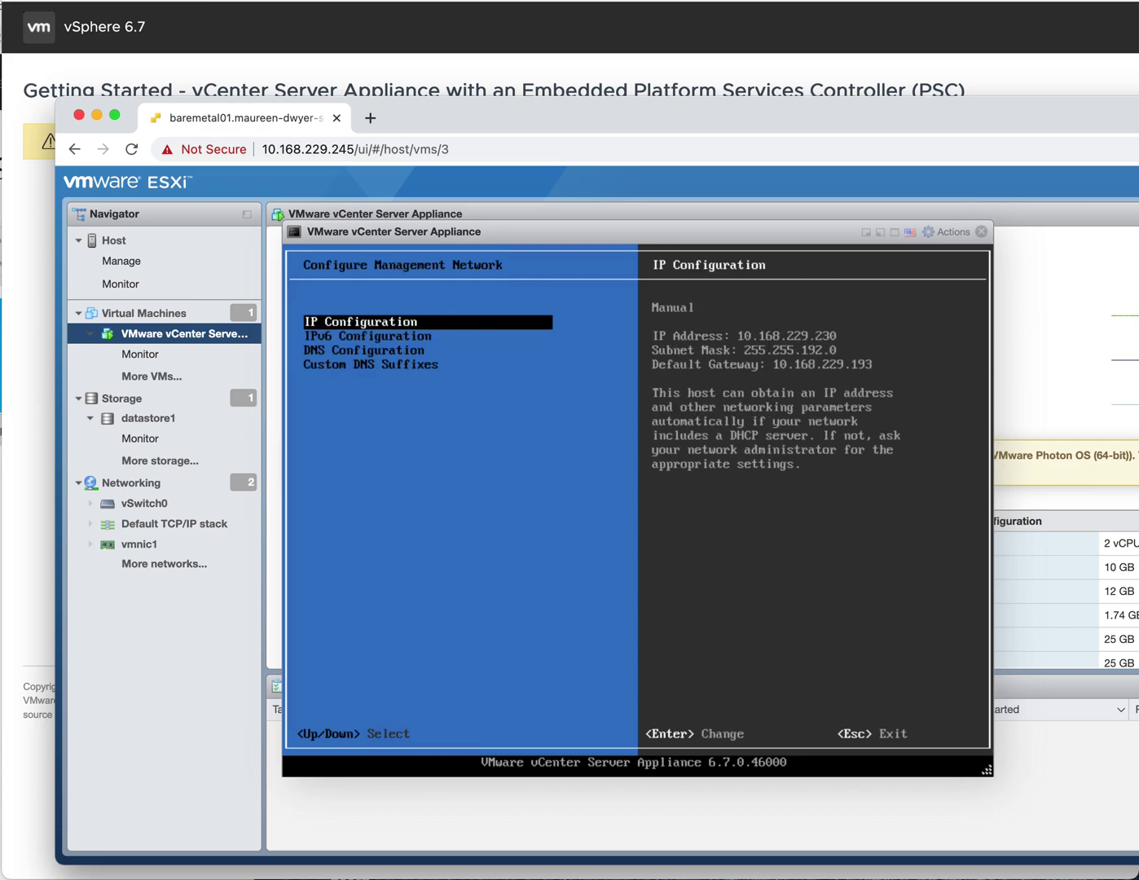
{"action": "key", "text": "Return"}
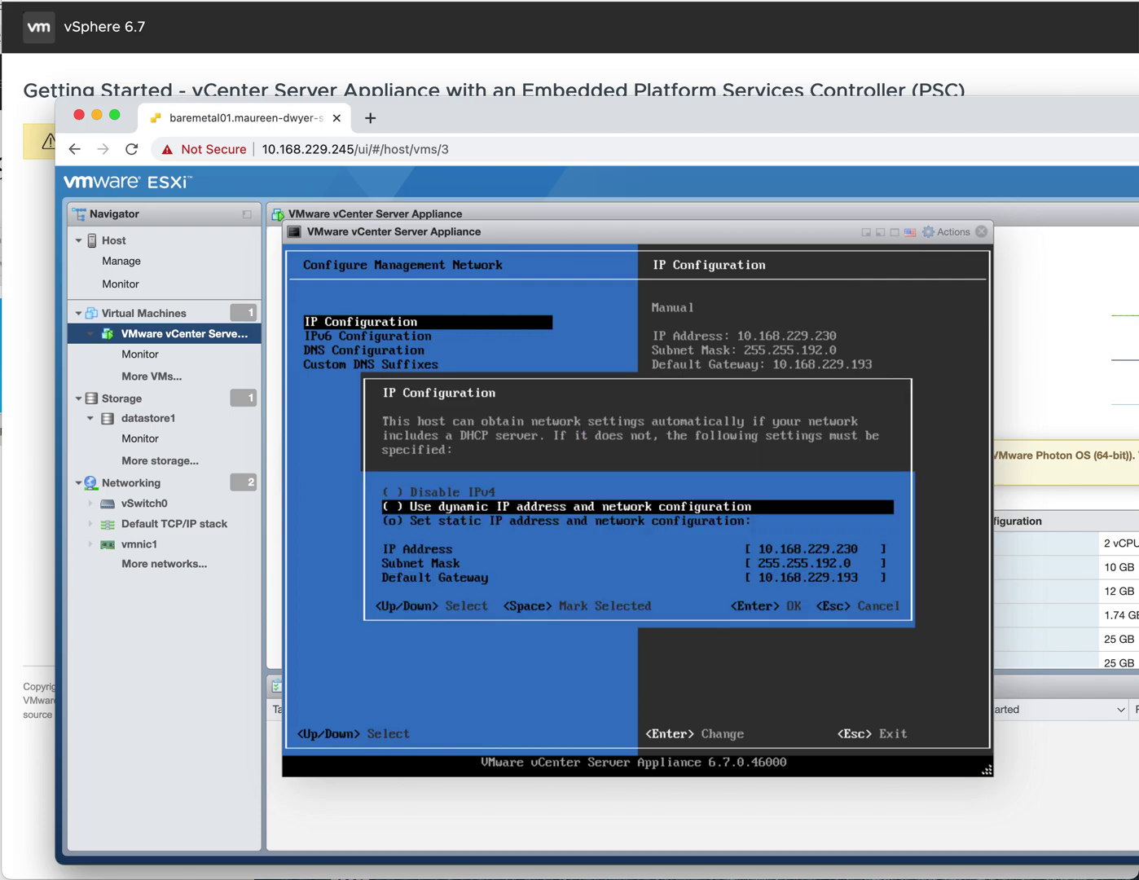
{"action": "key", "text": "Down"}
{"action": "key", "text": "Down"}
{"action": "key", "text": "Down"}
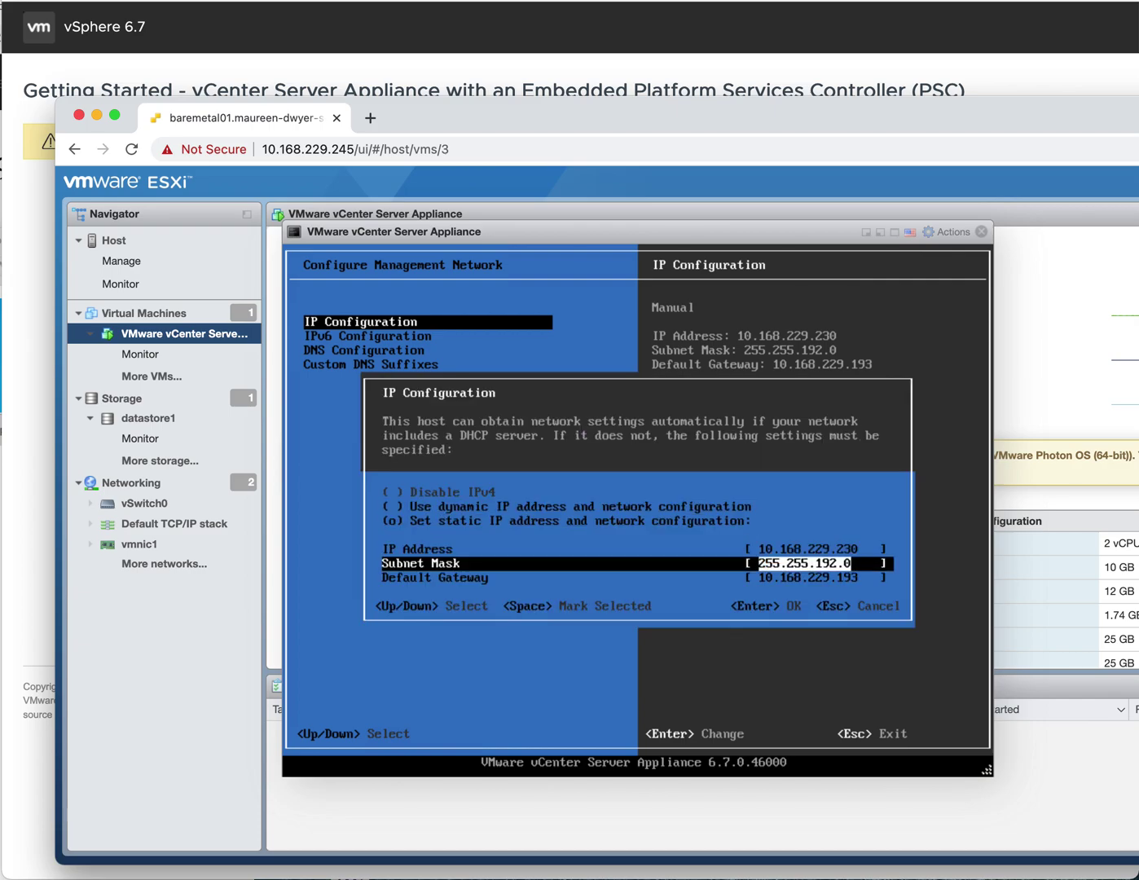
{"action": "key", "text": "Down"}
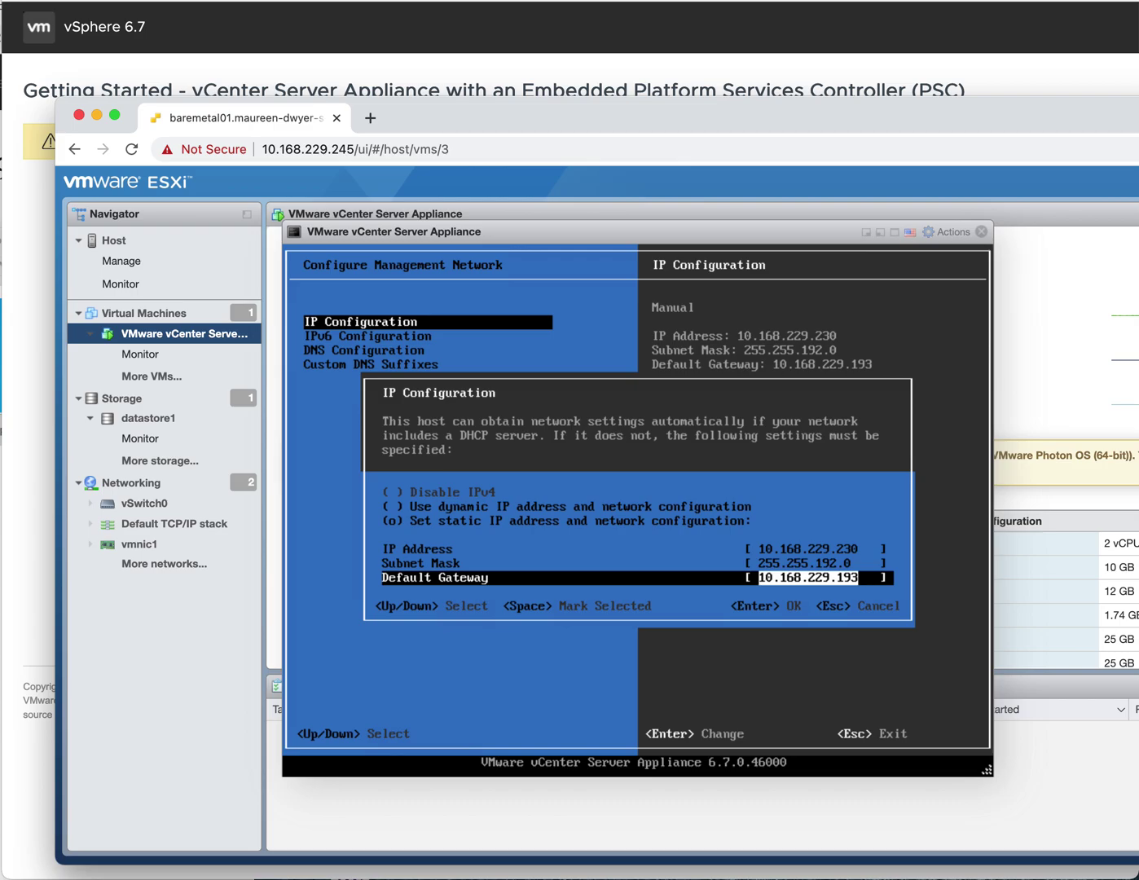
{"action": "key", "text": "Return"}
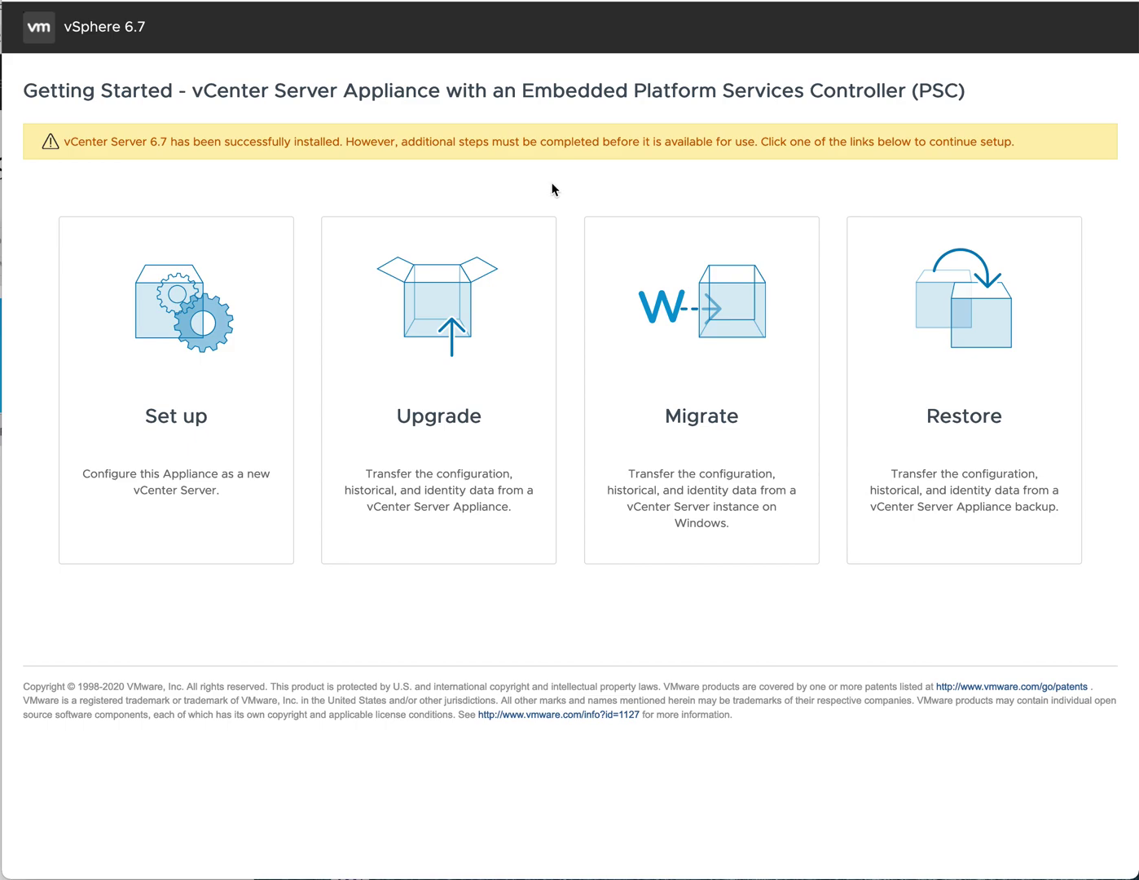
- Choose Set up and log in with the root password to start Stage 2 setup
{"action": "left_click", "coordinate": [194, 330]}
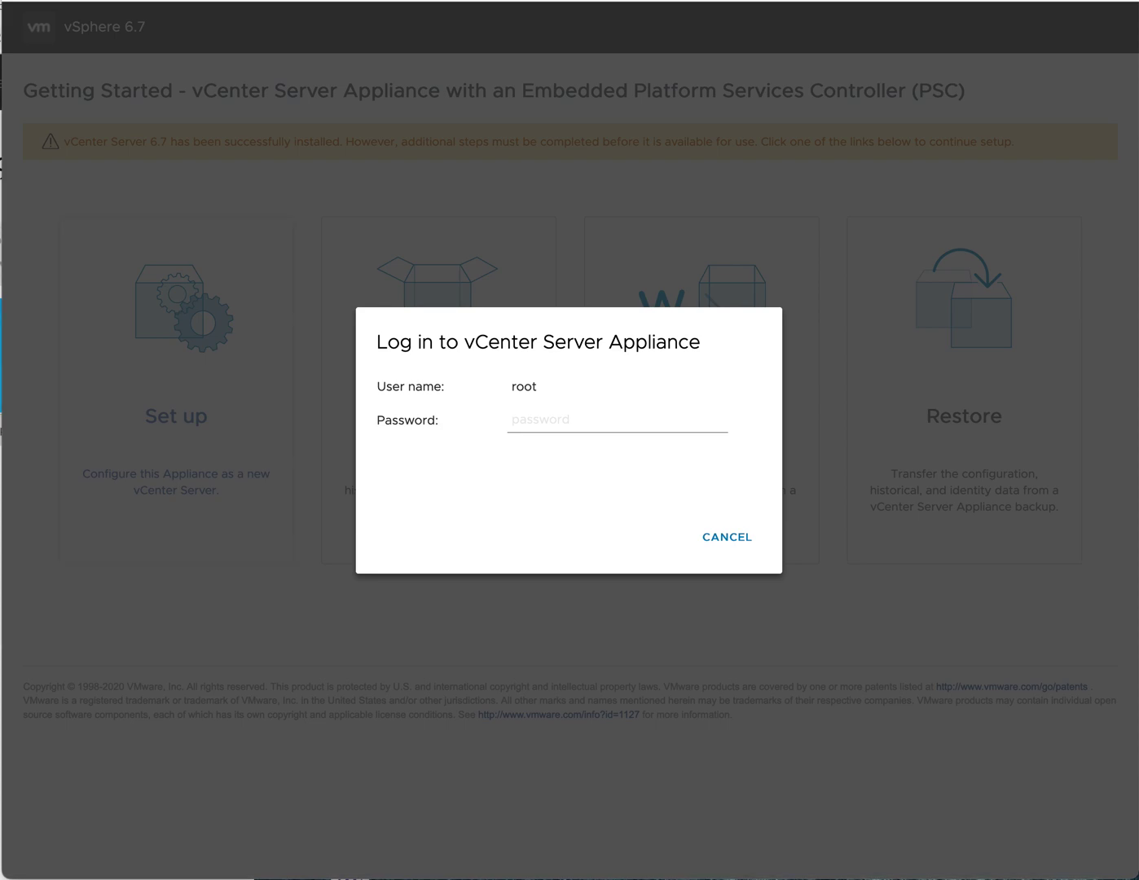
{"action": "left_click", "coordinate": [546, 422]}
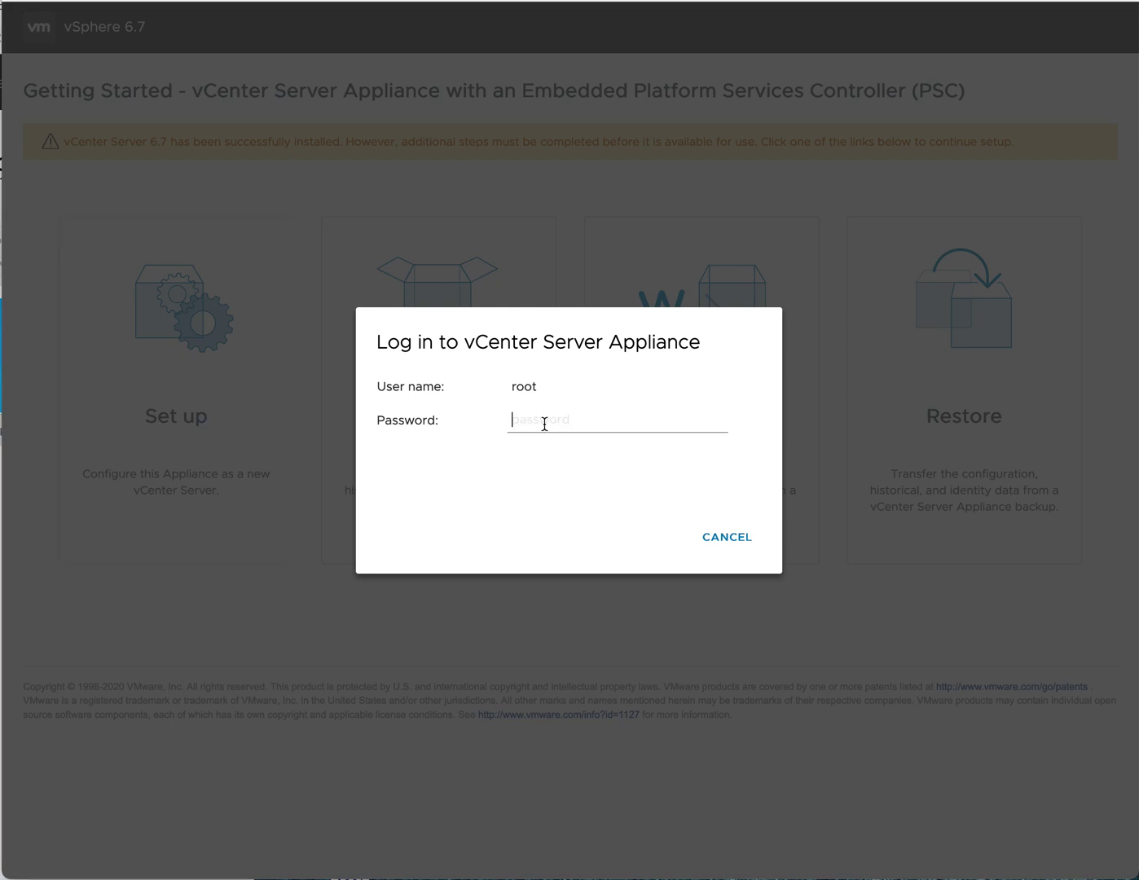
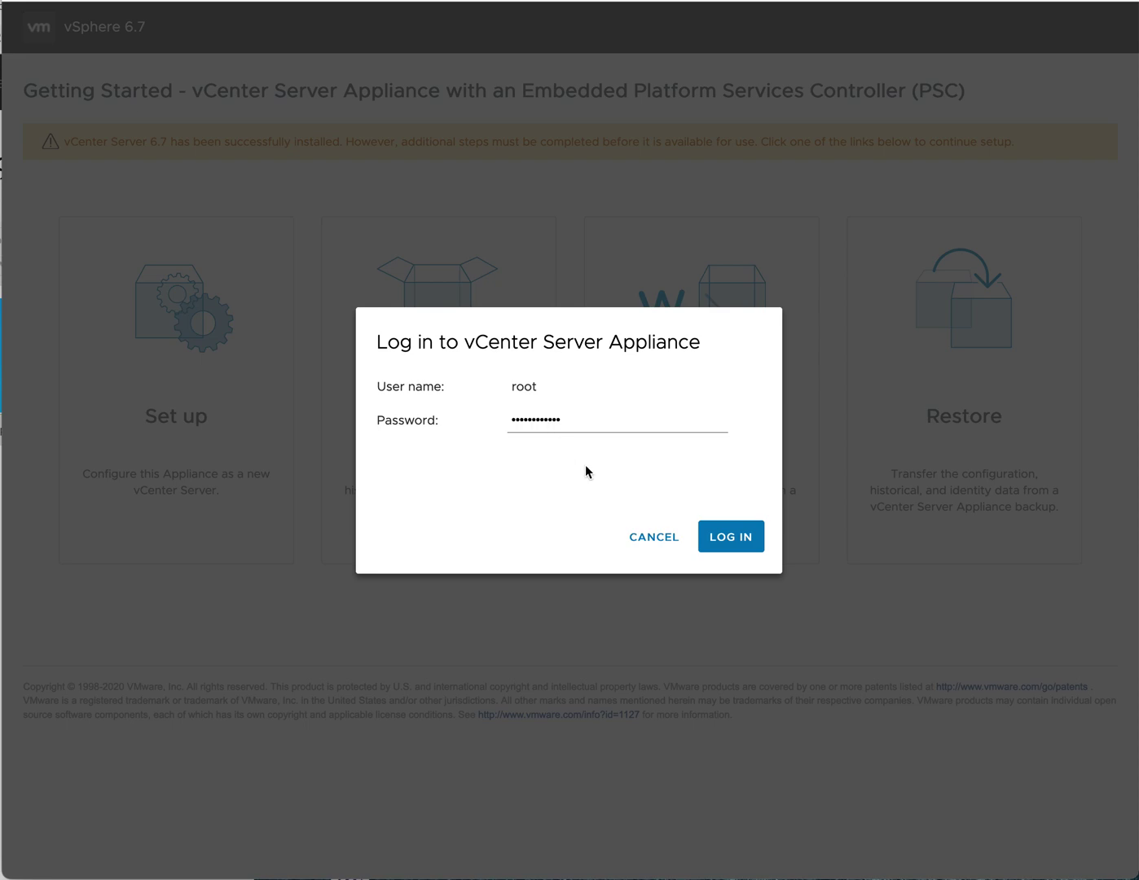
{"action": "left_click", "coordinate": [727, 536]}
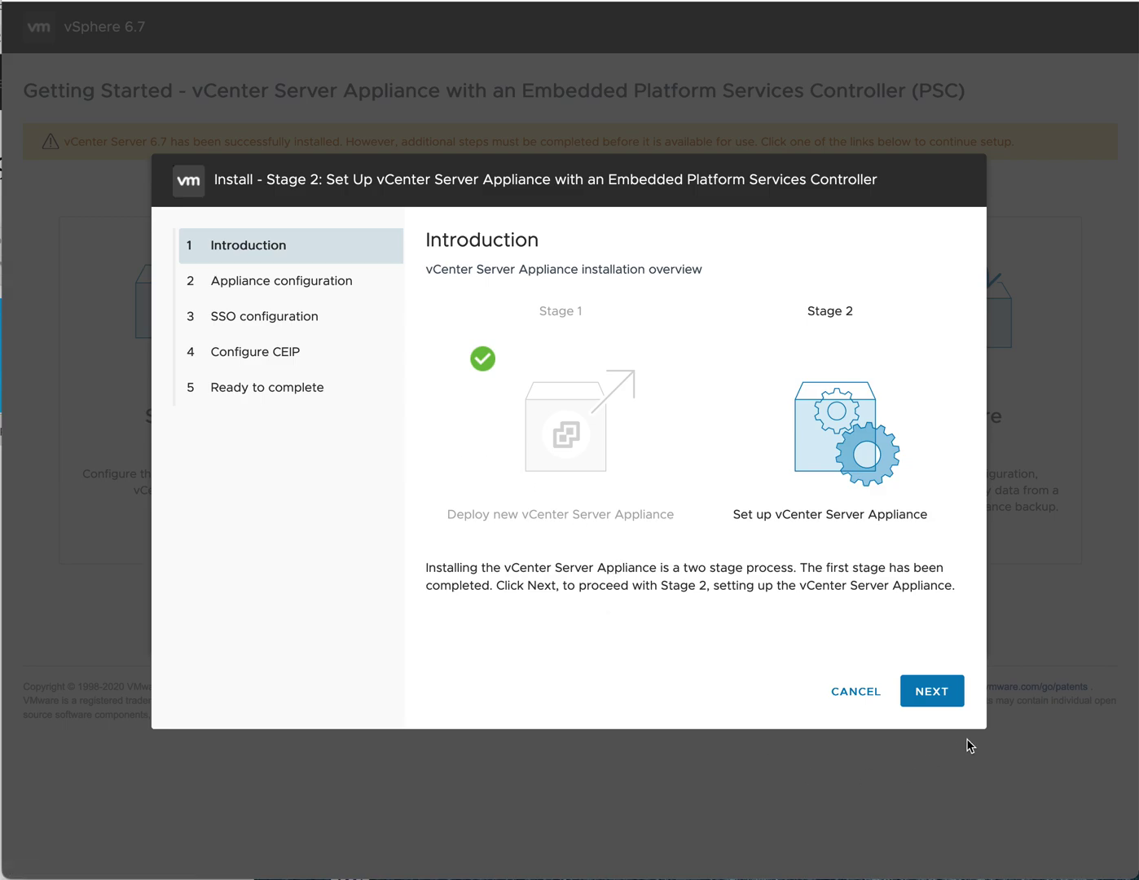
- Move past the Introduction to Appliance configuration and set SSH access to Enabled
{"action": "left_click", "coordinate": [924, 693]}
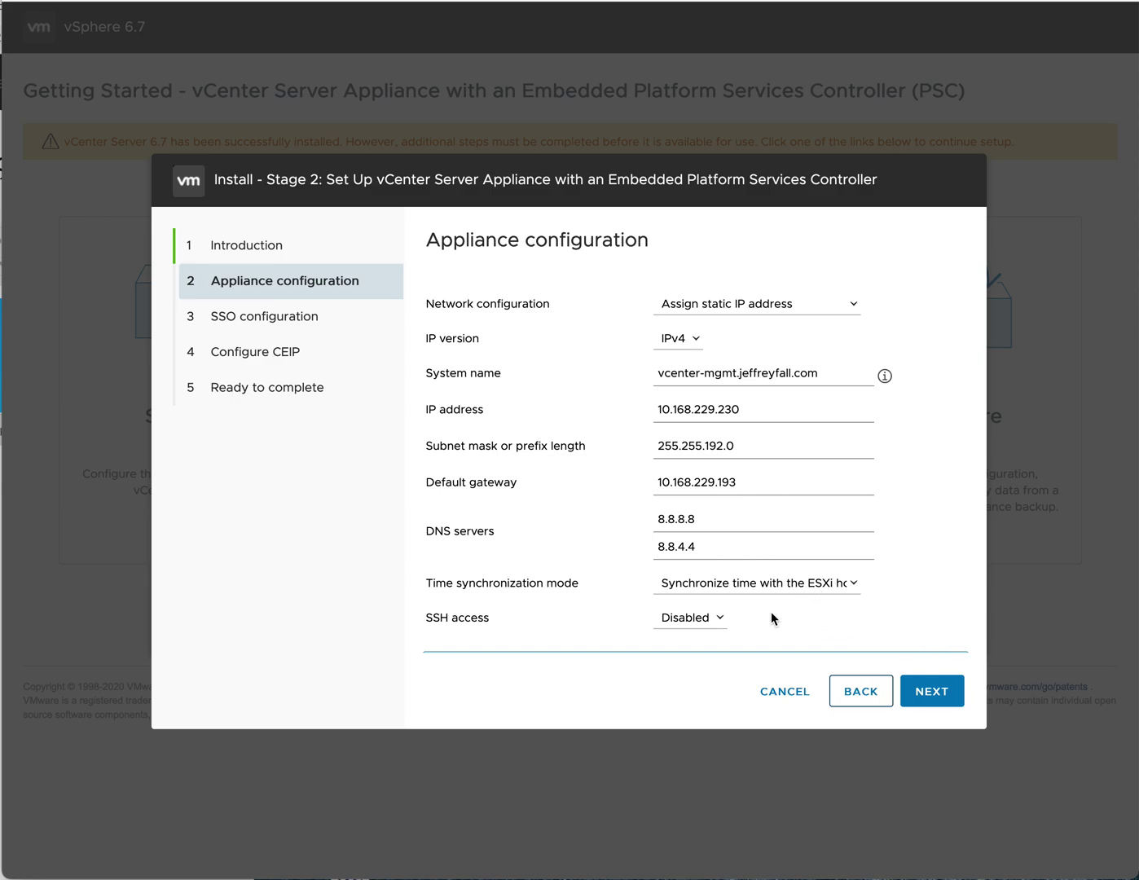
{"action": "left_click", "coordinate": [719, 619]}
{"action": "left_click", "coordinate": [710, 620]}
{"action": "left_click", "coordinate": [715, 615]}
{"action": "left_click", "coordinate": [696, 633]}
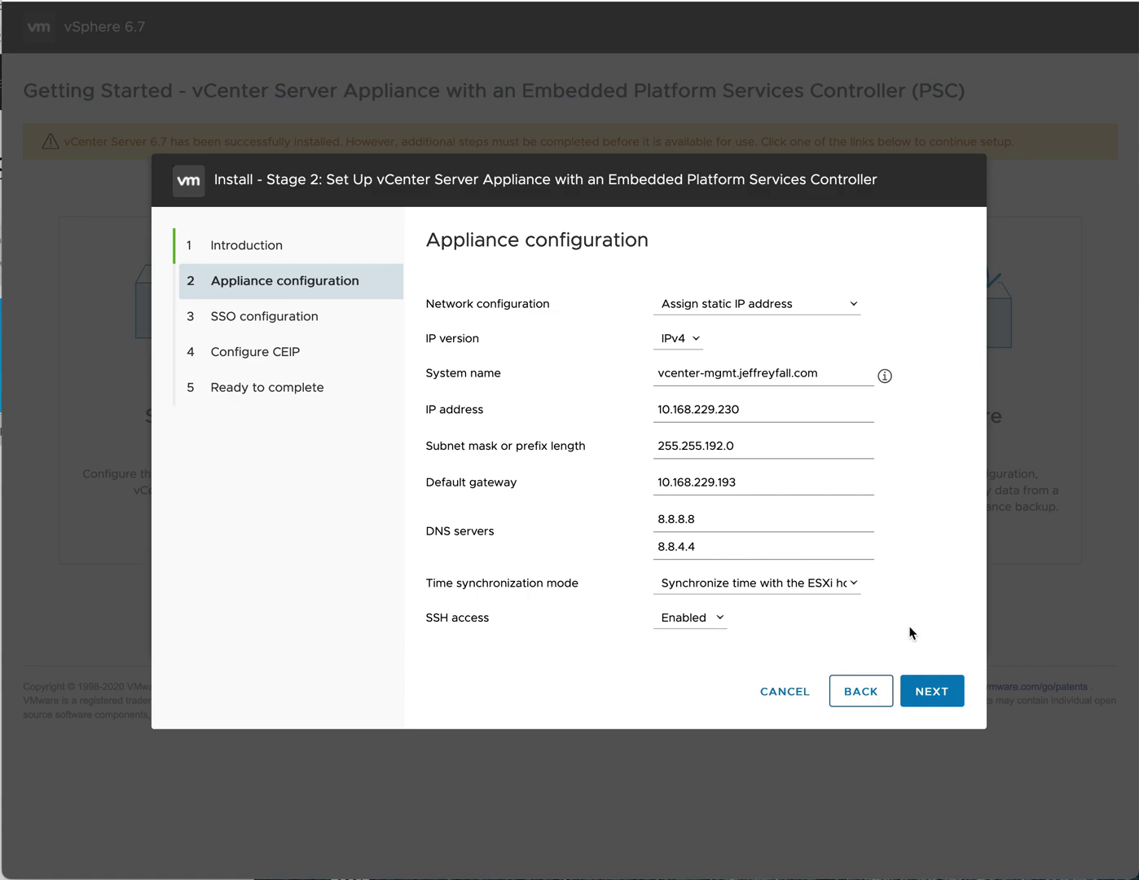
- Submit the Appliance configuration page, which fails with 'Unable to save host name.'
{"action": "left_click", "coordinate": [932, 692]}
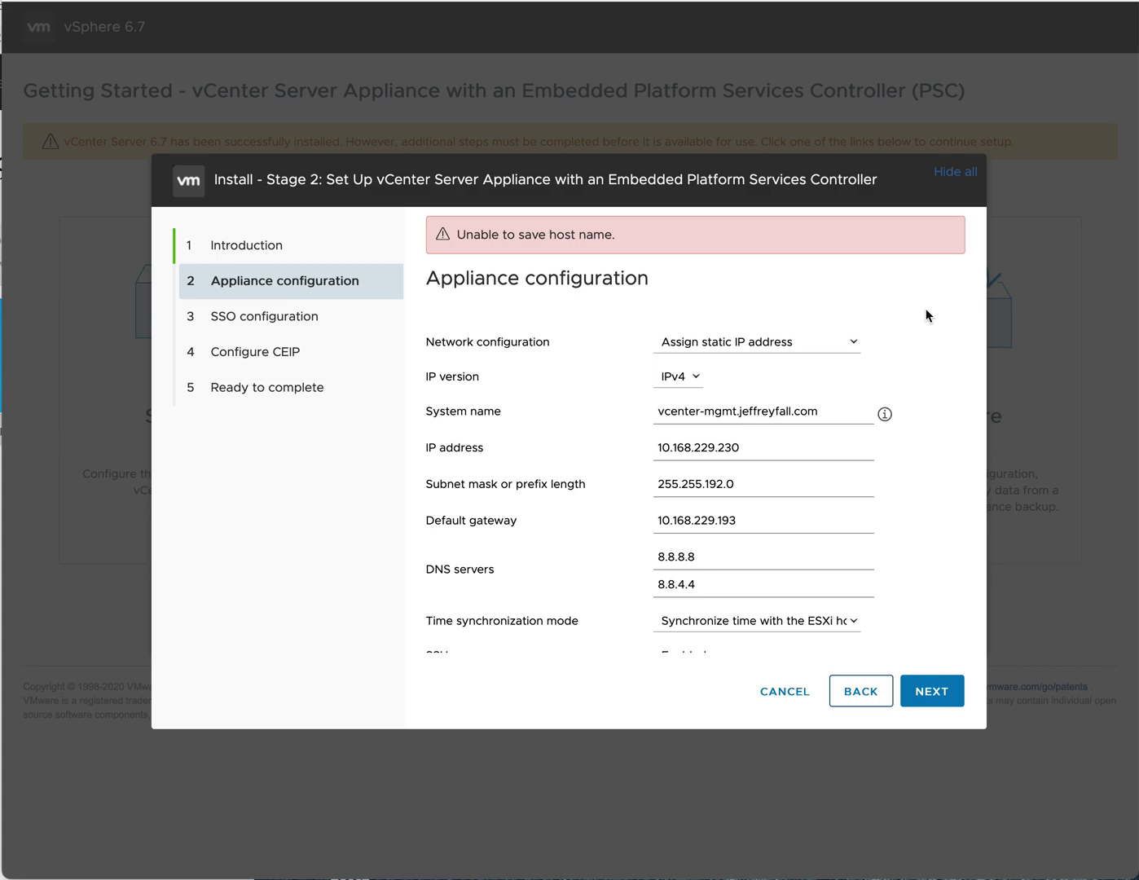
{"action": "scroll", "coordinate": [893, 371], "scroll_direction": "down", "scroll_amount": 1}
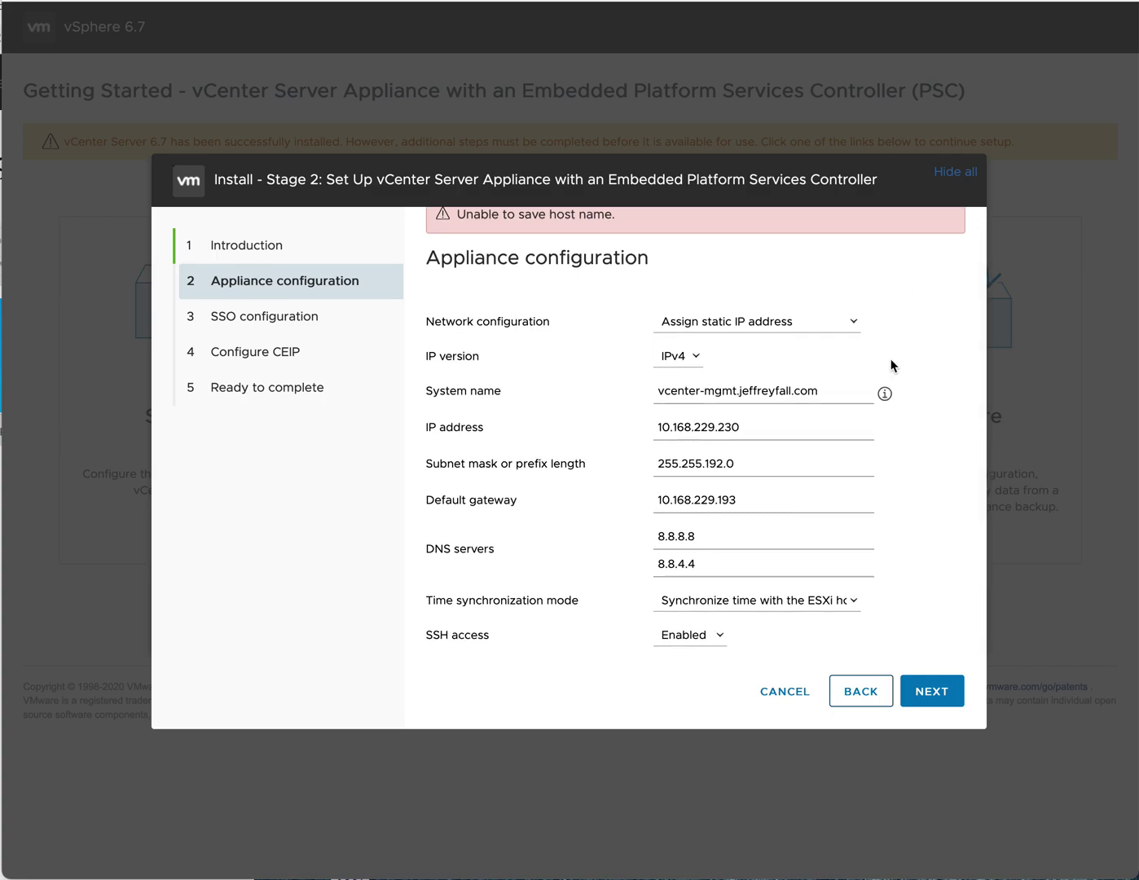
{"action": "scroll", "coordinate": [893, 360], "scroll_direction": "up", "scroll_amount": 1}
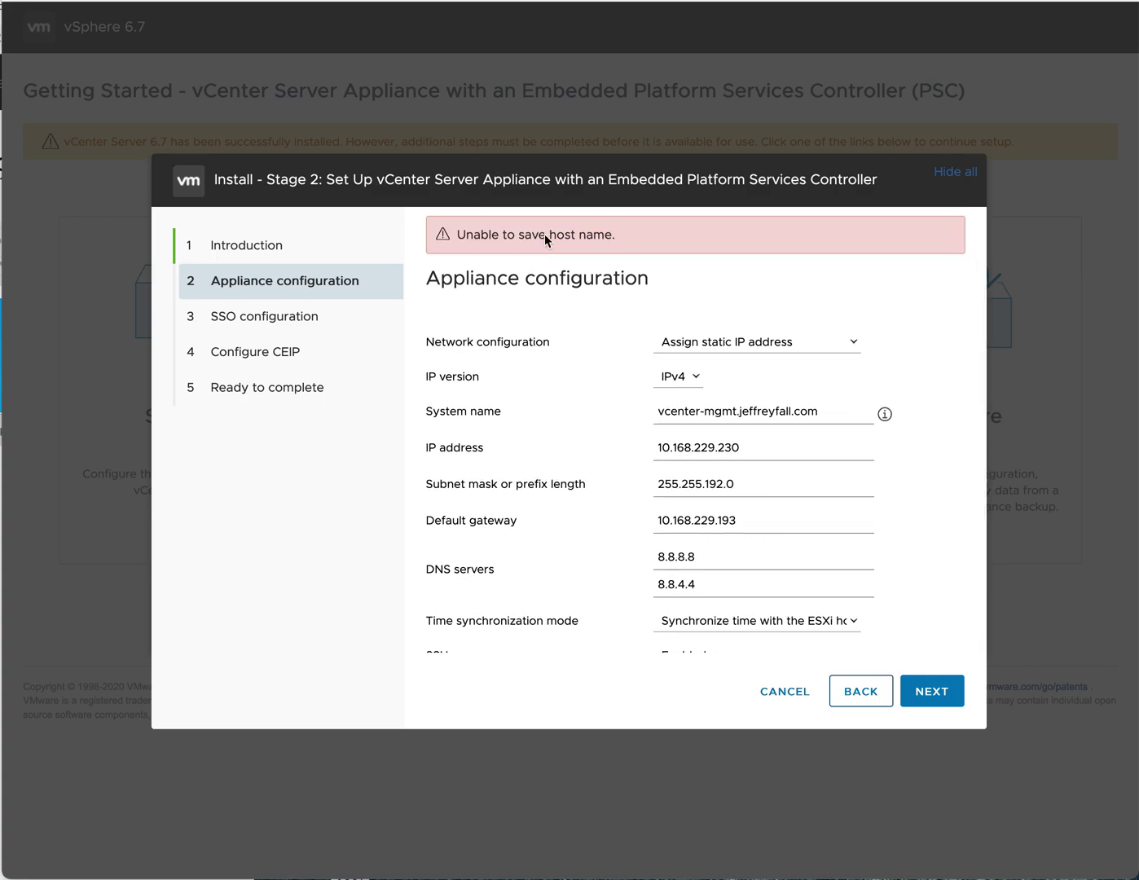
{"action": "scroll", "coordinate": [534, 420], "scroll_direction": "down", "scroll_amount": 1}
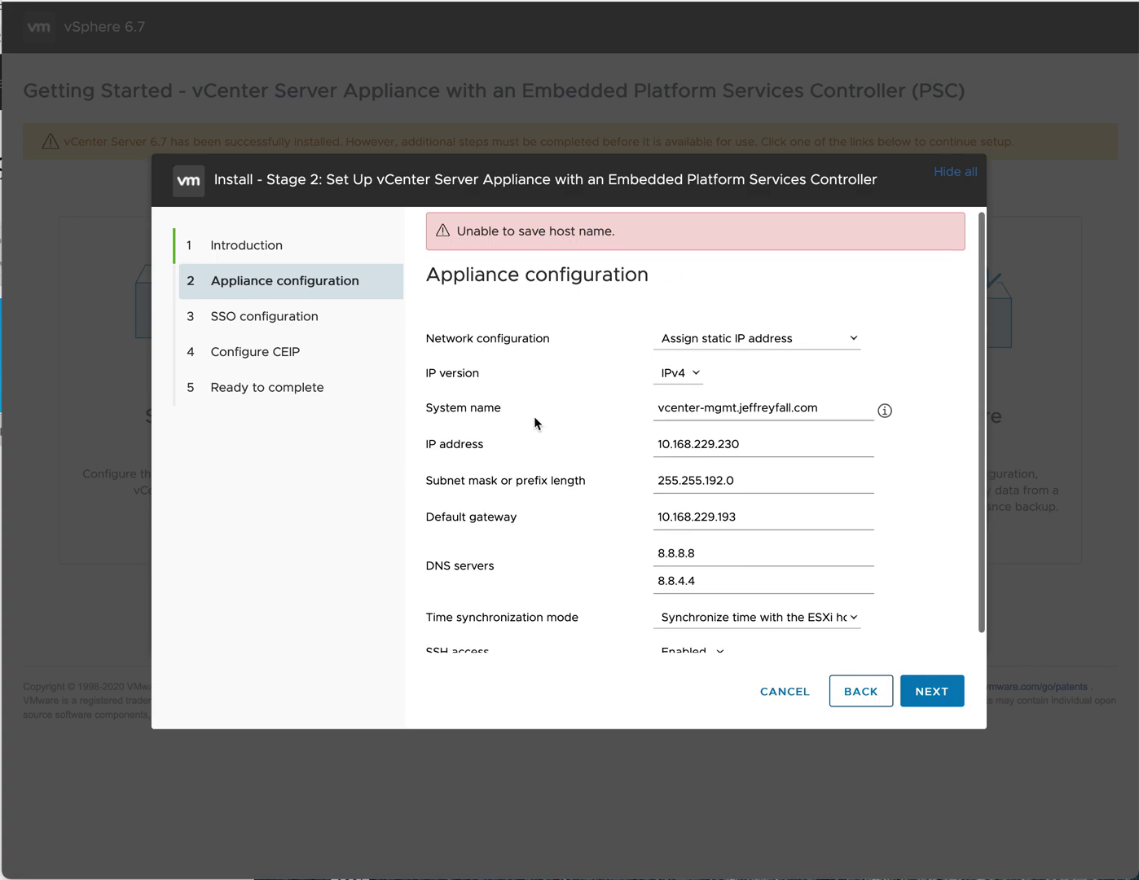
{"action": "scroll", "coordinate": [550, 438], "scroll_direction": "down", "scroll_amount": 1}
{"action": "scroll", "coordinate": [550, 437], "scroll_direction": "up", "scroll_amount": 1}
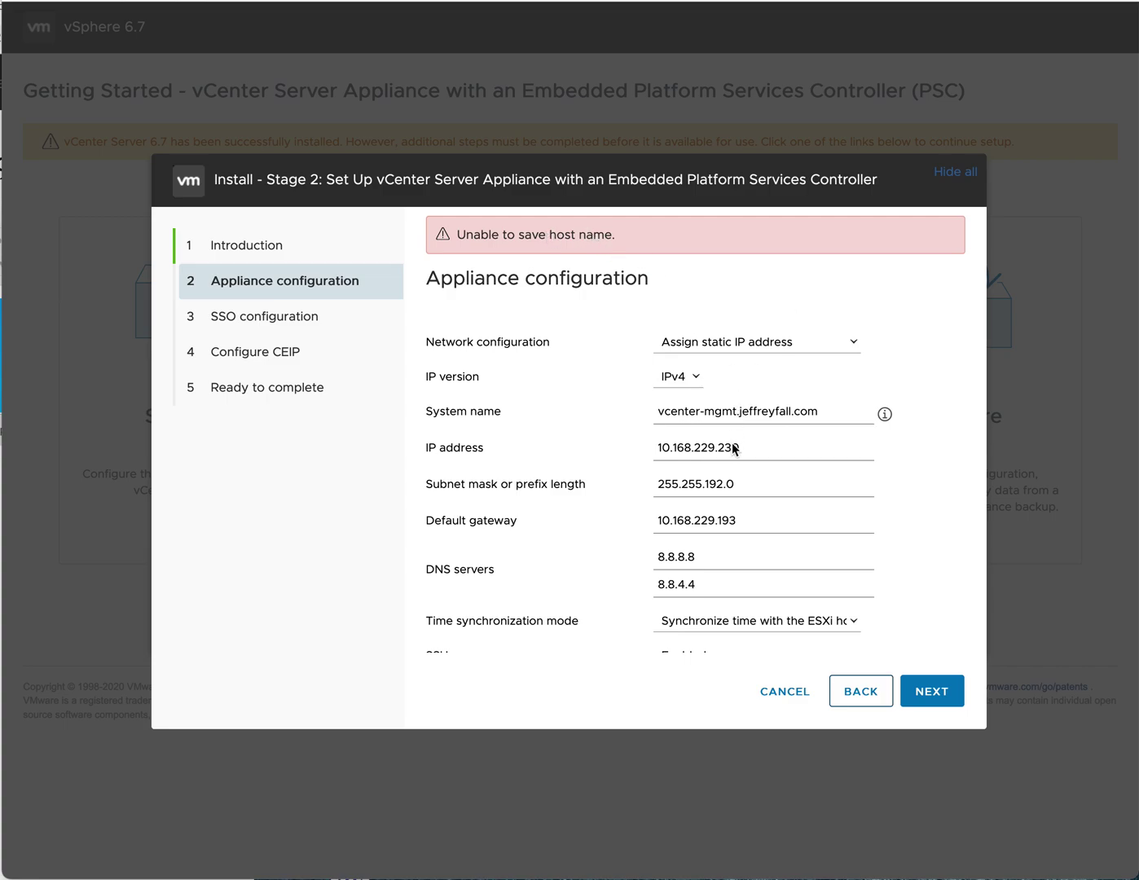
{"action": "scroll", "coordinate": [735, 449], "scroll_direction": "down", "scroll_amount": 1}
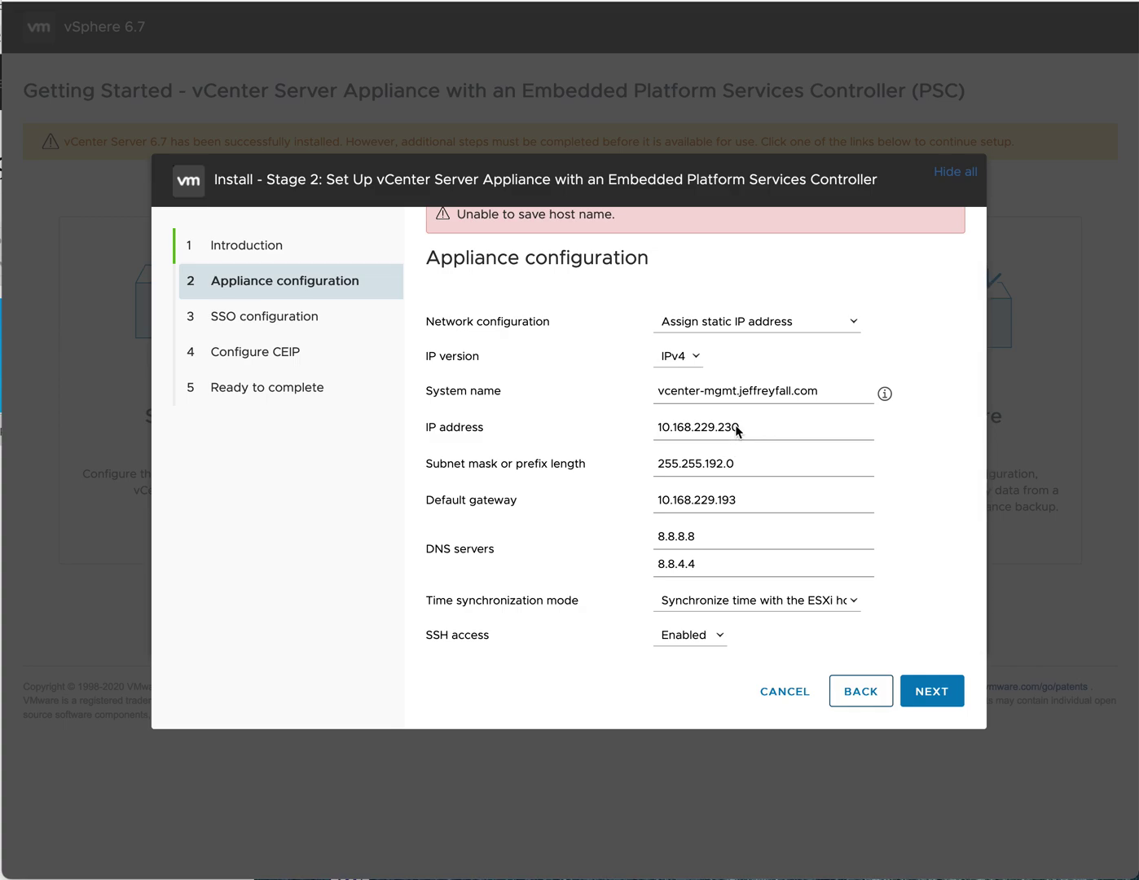
{"action": "scroll", "coordinate": [735, 425], "scroll_direction": "up", "scroll_amount": 1}
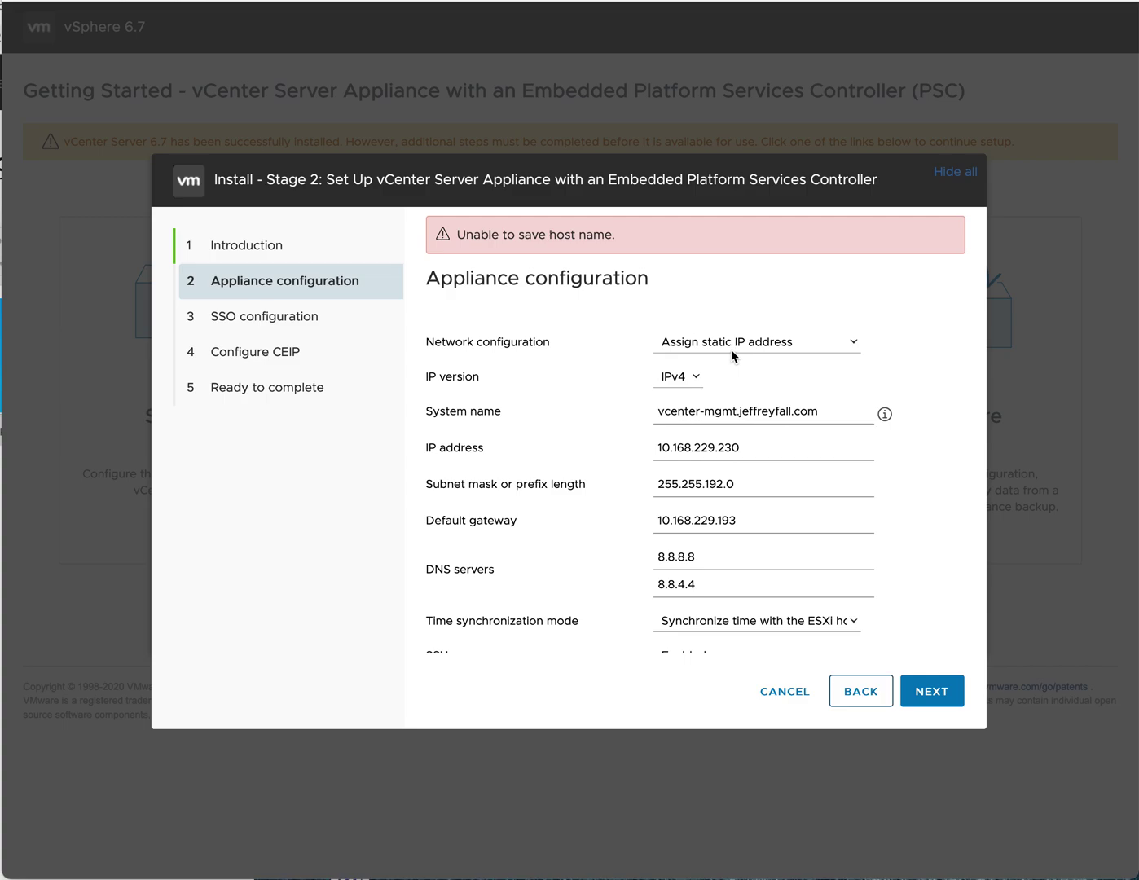
{"action": "left_click", "coordinate": [854, 346]}
{"action": "left_click", "coordinate": [910, 345]}
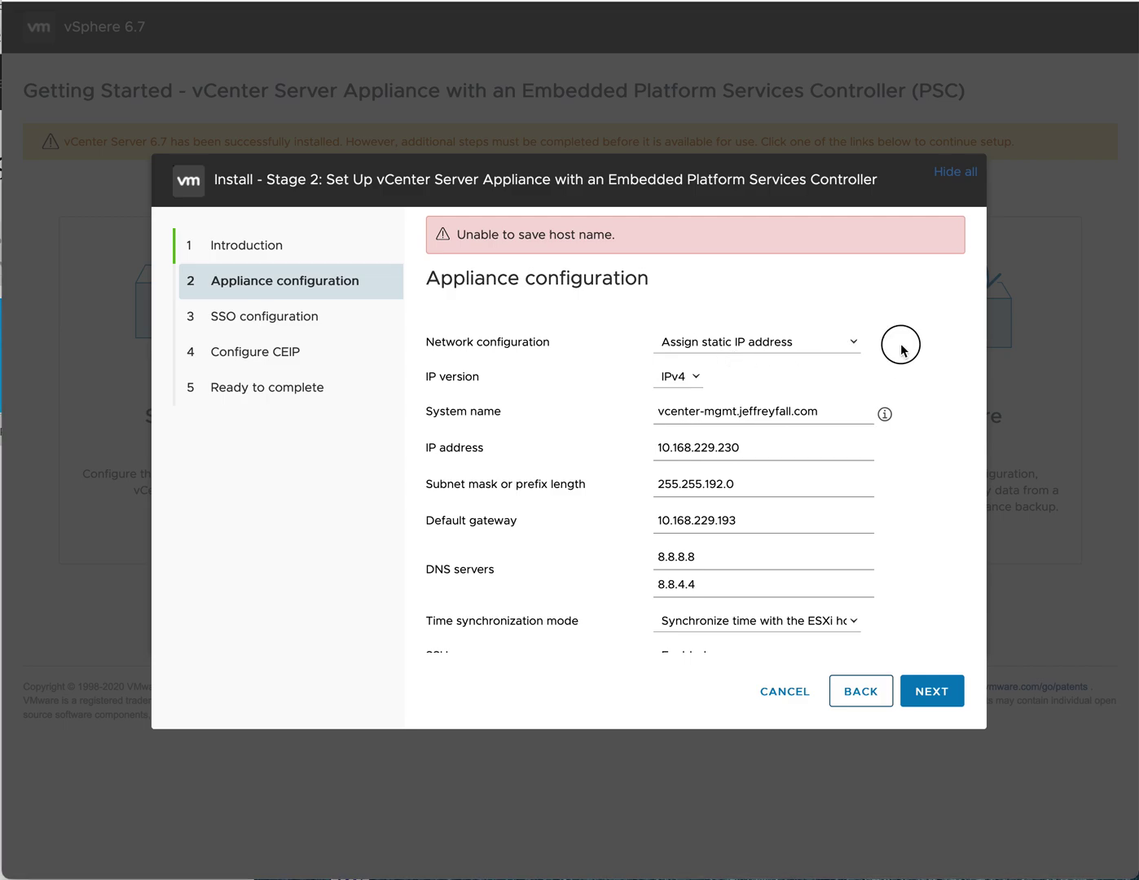
{"action": "left_click", "coordinate": [681, 376]}
{"action": "left_click", "coordinate": [688, 377]}
{"action": "left_click", "coordinate": [883, 416]}
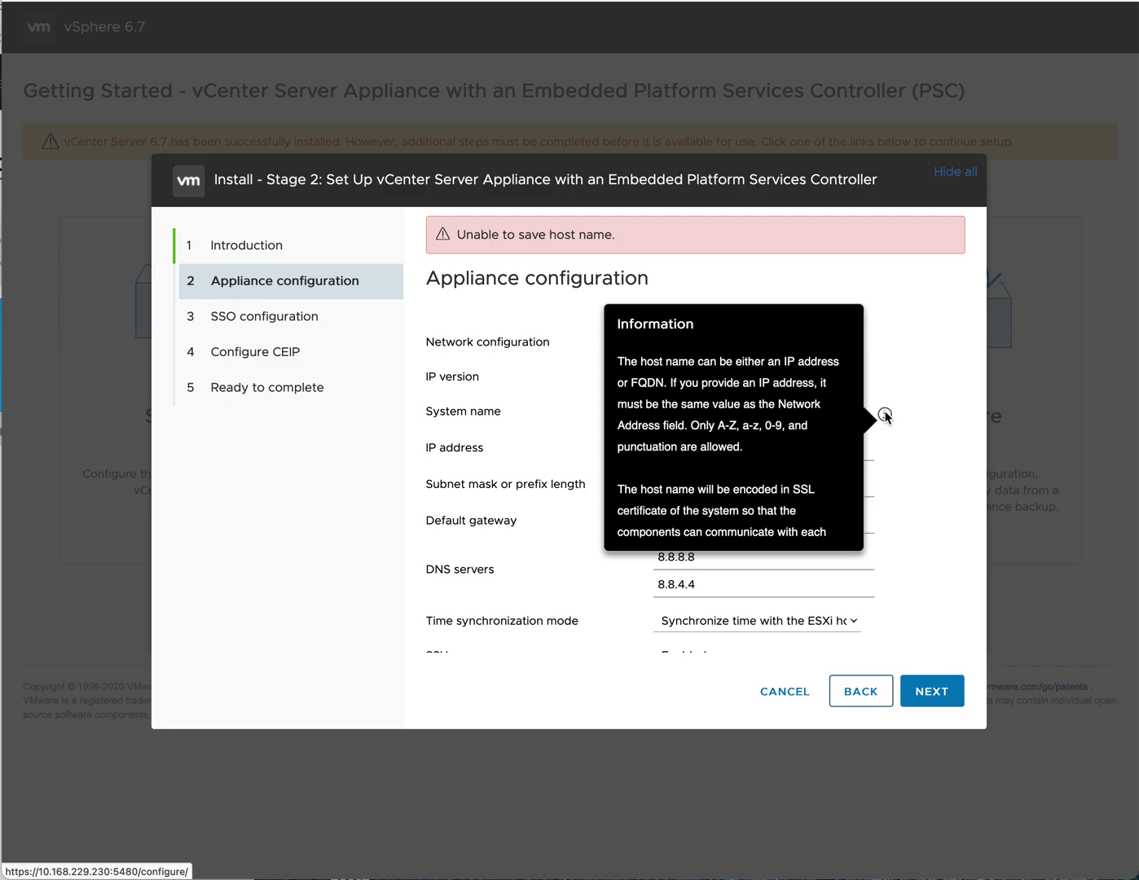
{"action": "left_click", "coordinate": [919, 428]}
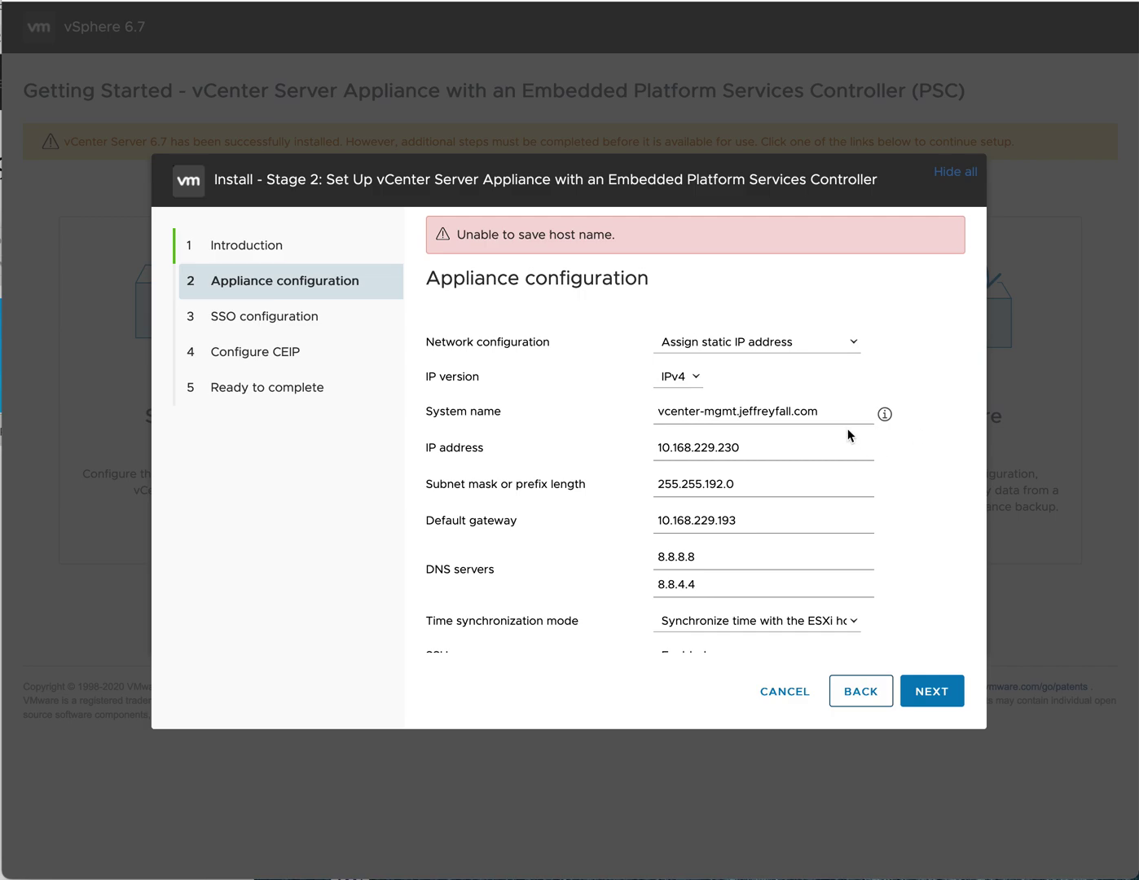
{"action": "left_click", "coordinate": [659, 447]}
{"action": "left_click_drag", "start_coordinate": [659, 447], "coordinate": [745, 444]}
{"action": "key", "text": "ctrl+c"}
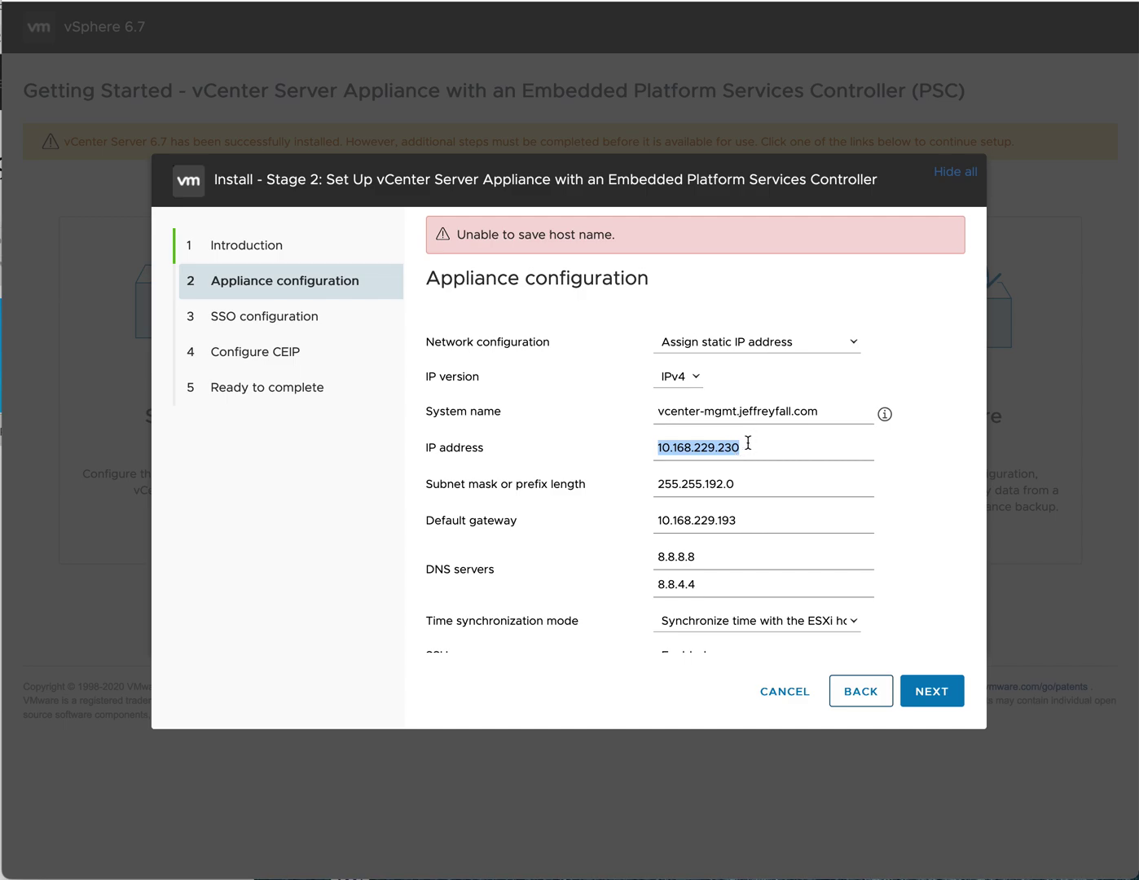
- Replace the System name with 10.168.229.230 and resubmit the appliance configuration
{"action": "left_click", "coordinate": [830, 413]}
{"action": "key", "text": "BackSpace"}
{"action": "key", "text": "BackSpace"}
{"action": "key", "text": "BackSpace"}
{"action": "key", "text": "BackSpace"}
{"action": "key", "text": "BackSpace"}
{"action": "key", "text": "BackSpace"}
{"action": "key", "text": "BackSpace"}
{"action": "key", "text": "BackSpace"}
{"action": "key", "text": "BackSpace"}
{"action": "key", "text": "BackSpace"}
{"action": "key", "text": "BackSpace"}
{"action": "key", "text": "BackSpace"}
{"action": "key", "text": "BackSpace"}
{"action": "key", "text": "BackSpace"}
{"action": "key", "text": "BackSpace"}
{"action": "key", "text": "BackSpace"}
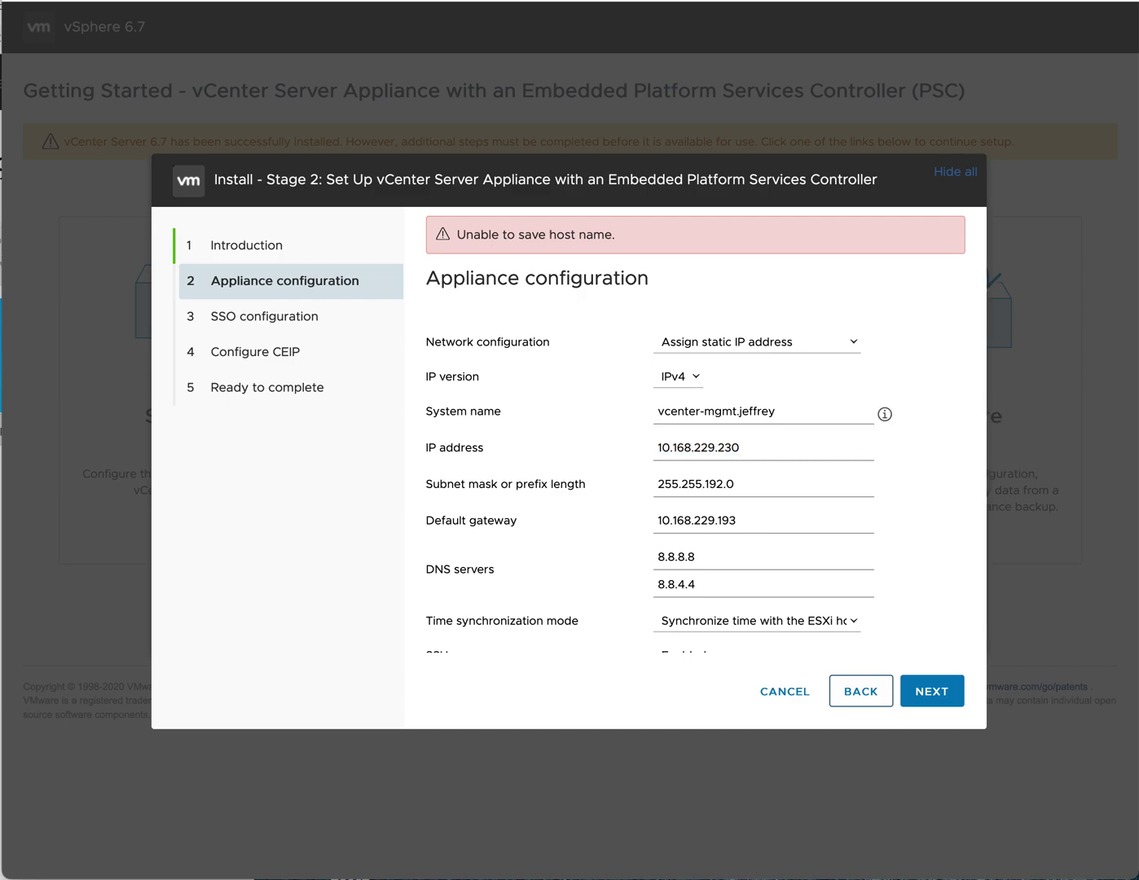
{"action": "key", "text": "BackSpace"}
{"action": "key", "text": "BackSpace"}
{"action": "key", "text": "BackSpace"}
{"action": "key", "text": "BackSpace"}
{"action": "key", "text": "BackSpace"}
{"action": "key", "text": "BackSpace"}
{"action": "key", "text": "BackSpace"}
{"action": "key", "text": "BackSpace"}
{"action": "key", "text": "BackSpace"}
{"action": "key", "text": "BackSpace"}
{"action": "key", "text": "BackSpace"}
{"action": "key", "text": "BackSpace"}
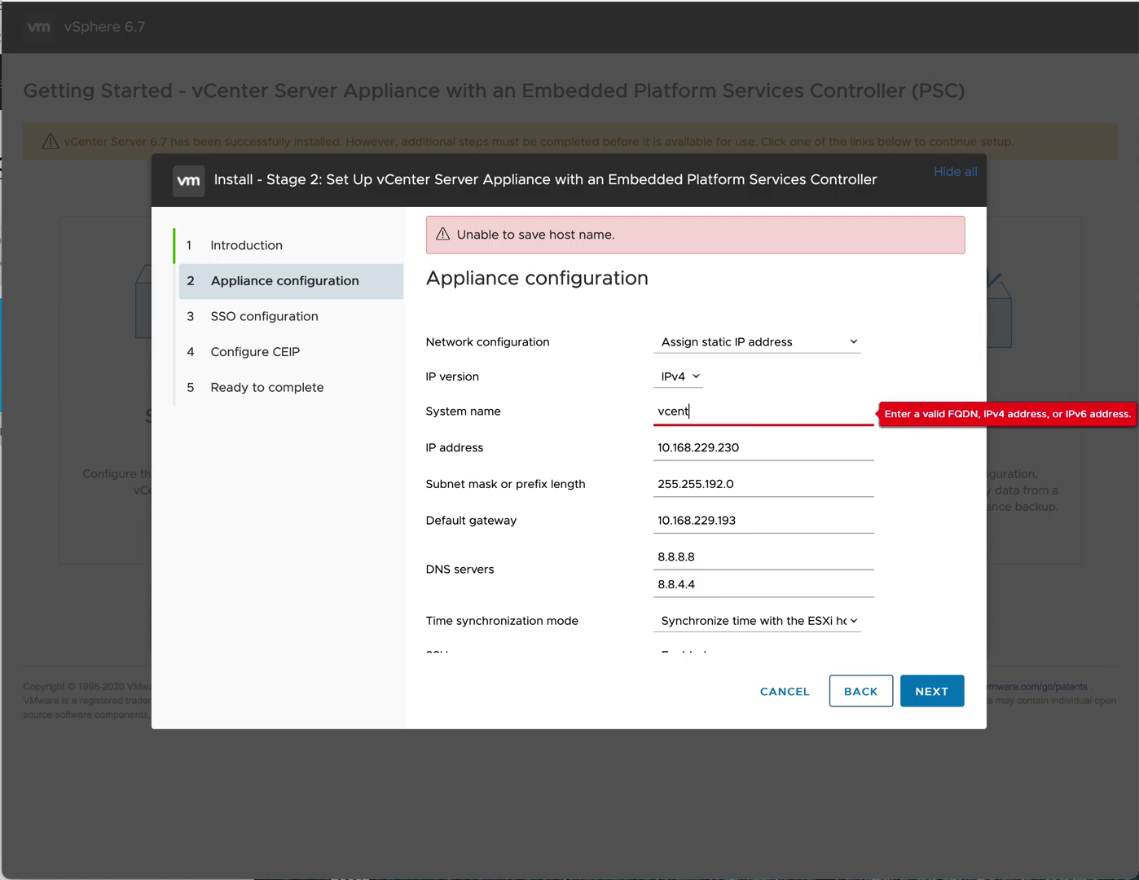
{"action": "key", "text": "ctrl+v"}
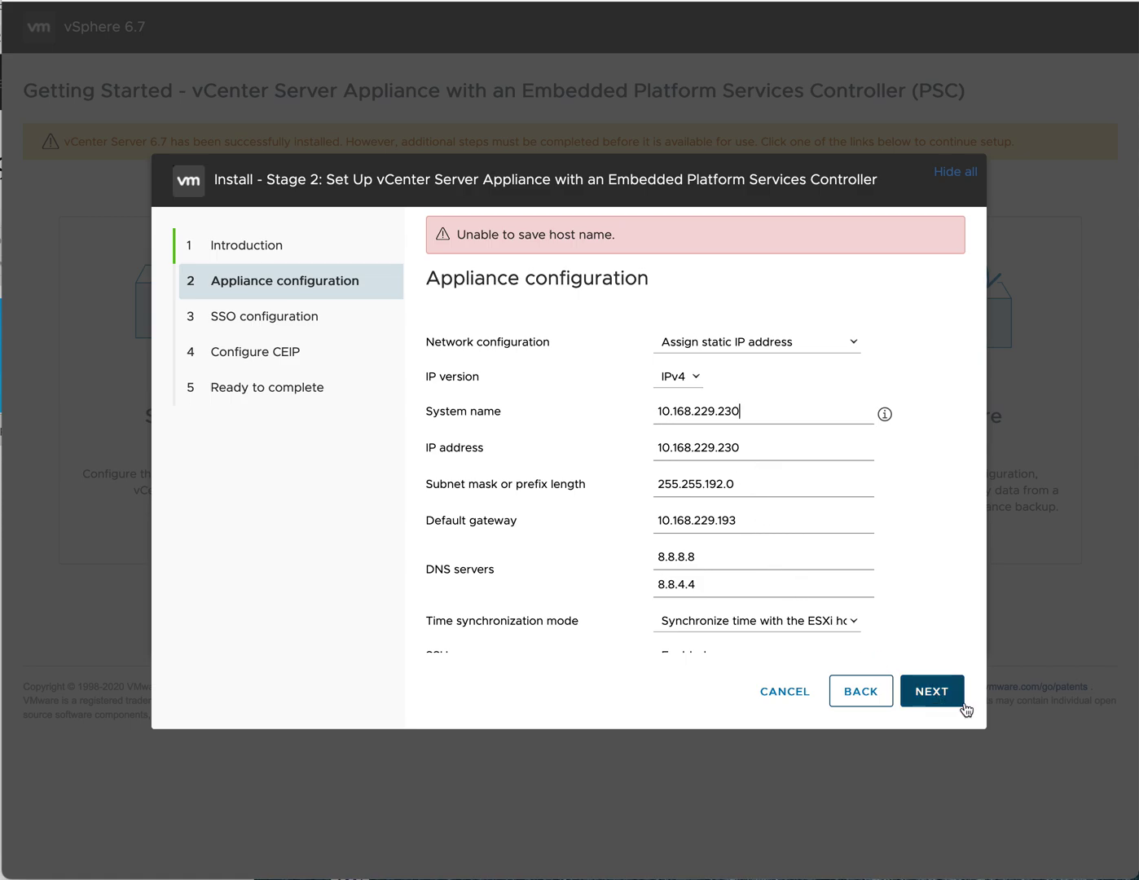
{"action": "left_click", "coordinate": [935, 691]}
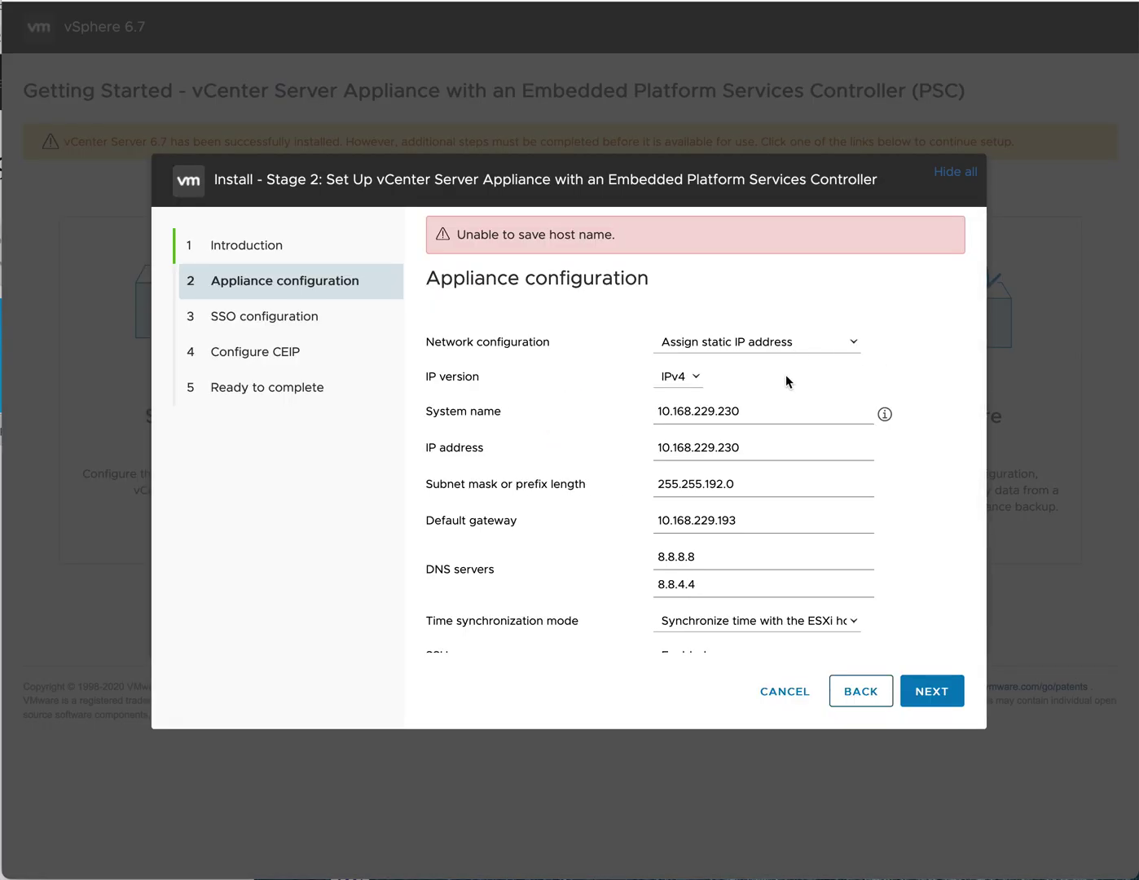
- Select the System name value 10.168.229.230 to use it in a terminal
{"action": "left_click", "coordinate": [756, 408]}
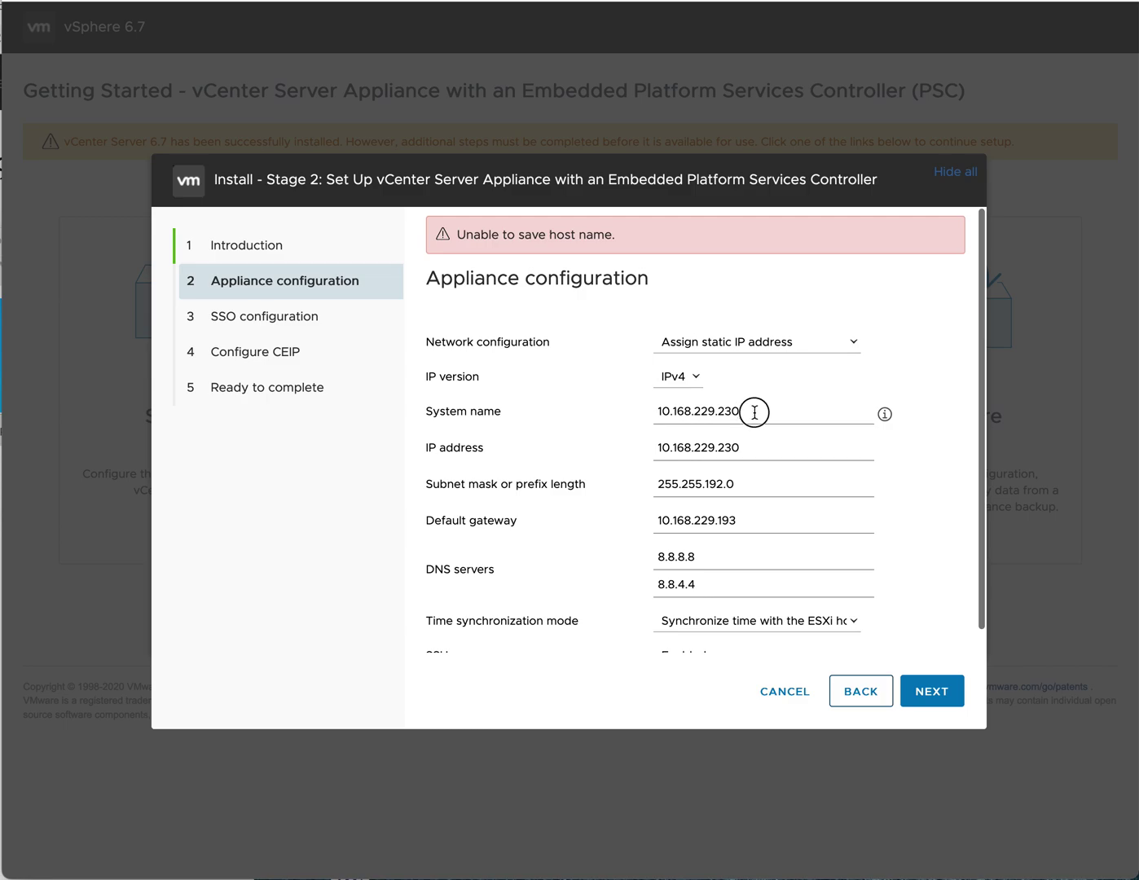
{"action": "left_click_drag", "start_coordinate": [753, 409], "coordinate": [651, 409]}
{"action": "key", "text": "super+c"}
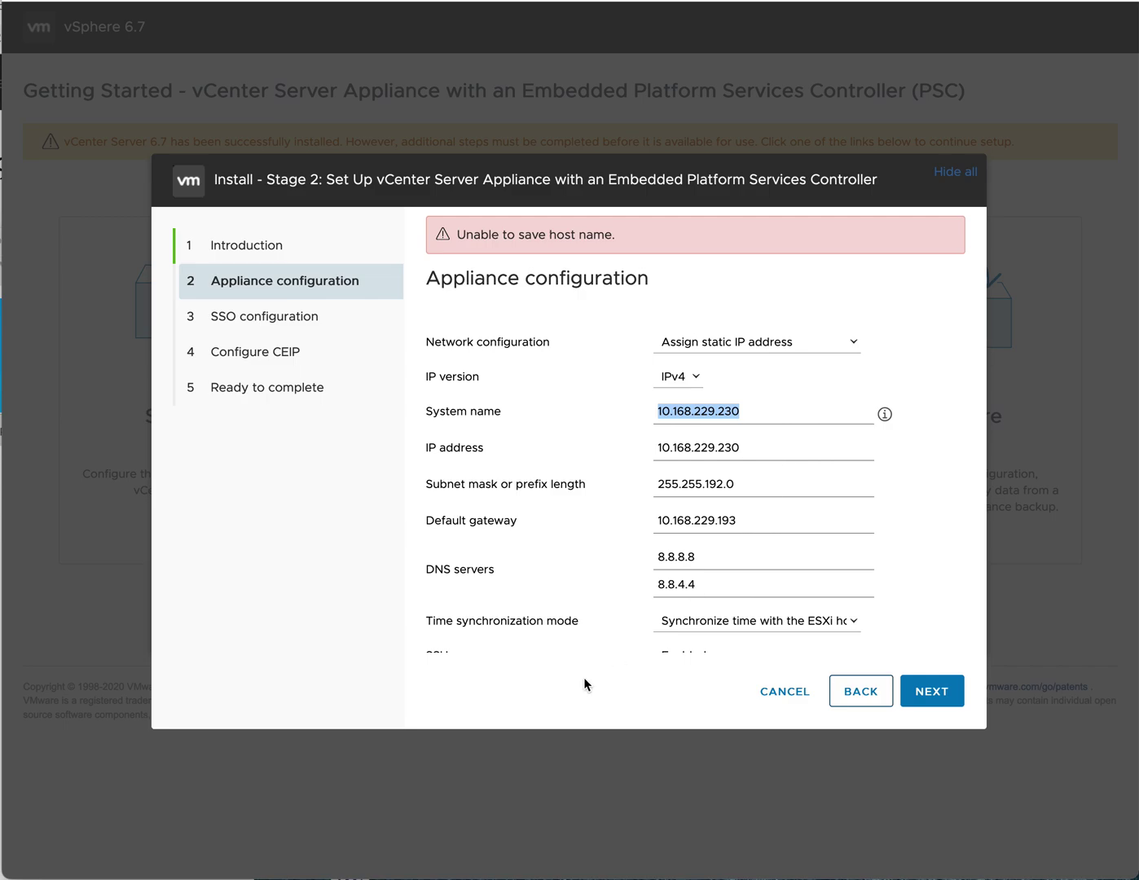
{"action": "key", "text": "super+Tab"}
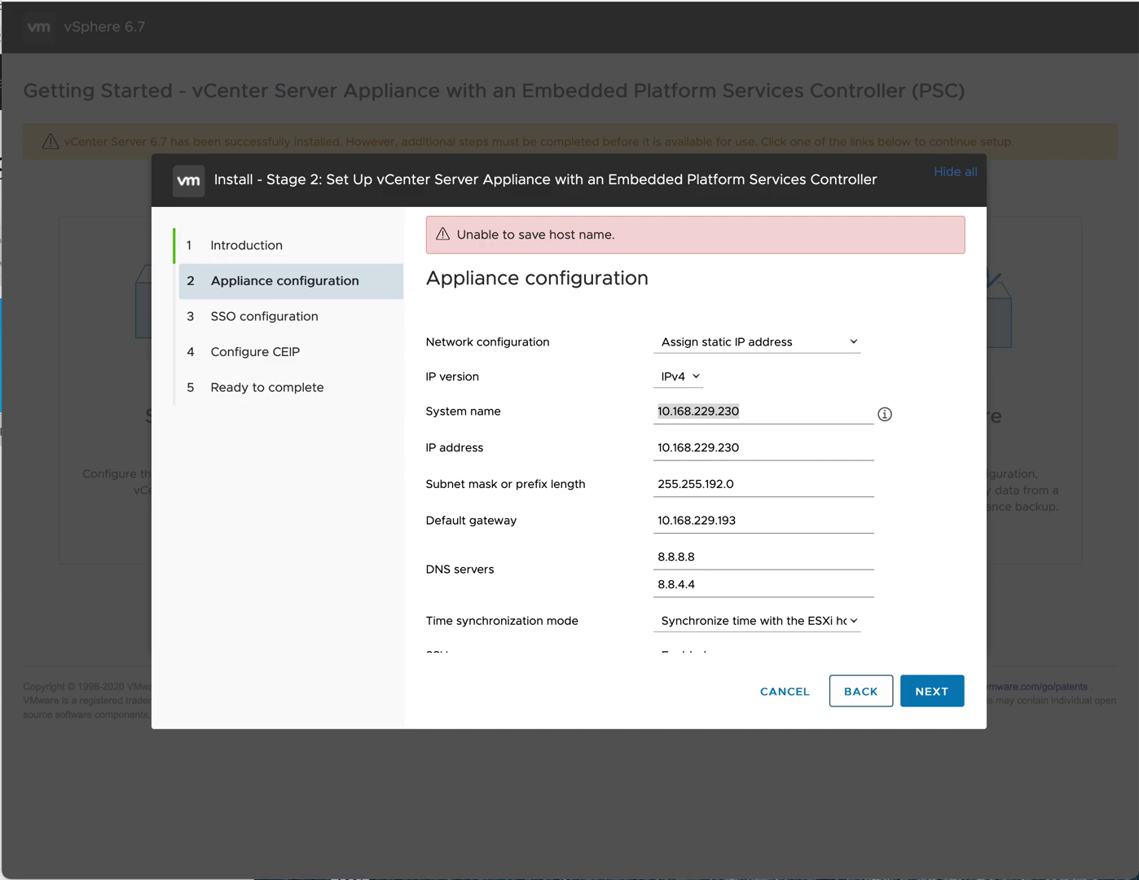
- Run nslookup 10.168.229.230, which returns NXDOMAIN, then return to the setup form
{"action": "left_click_drag", "start_coordinate": [517, 157], "coordinate": [682, 197]}
{"action": "type", "text": "nsloo"}
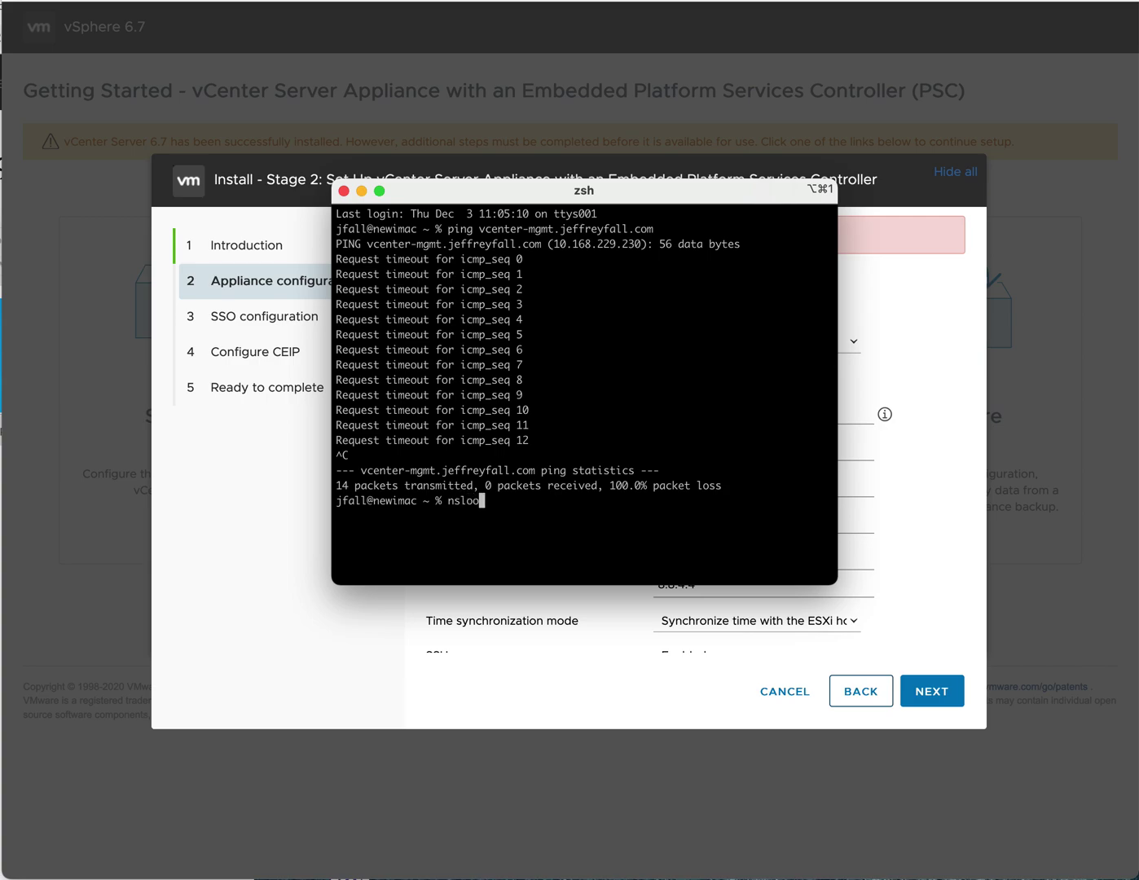
{"action": "type", "text": "kup"}
{"action": "key", "text": "super+v"}
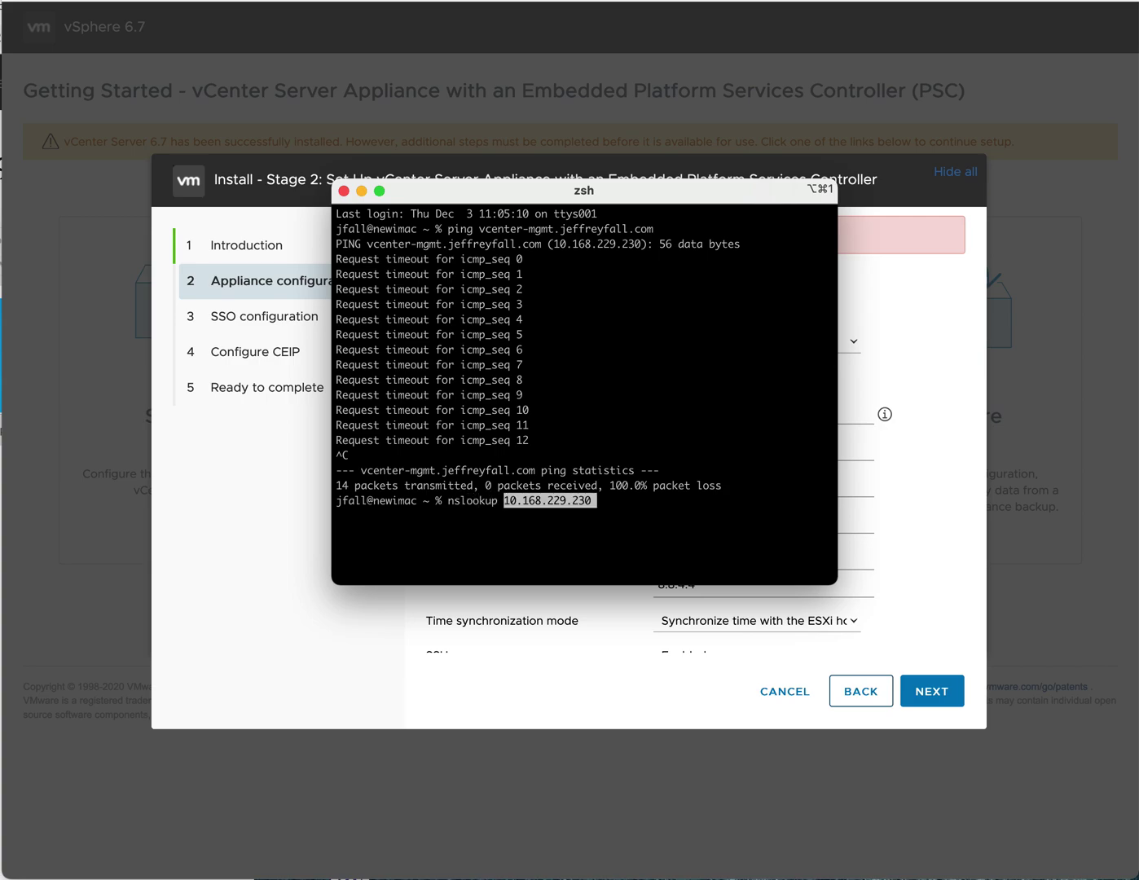
{"action": "key", "text": "Return"}
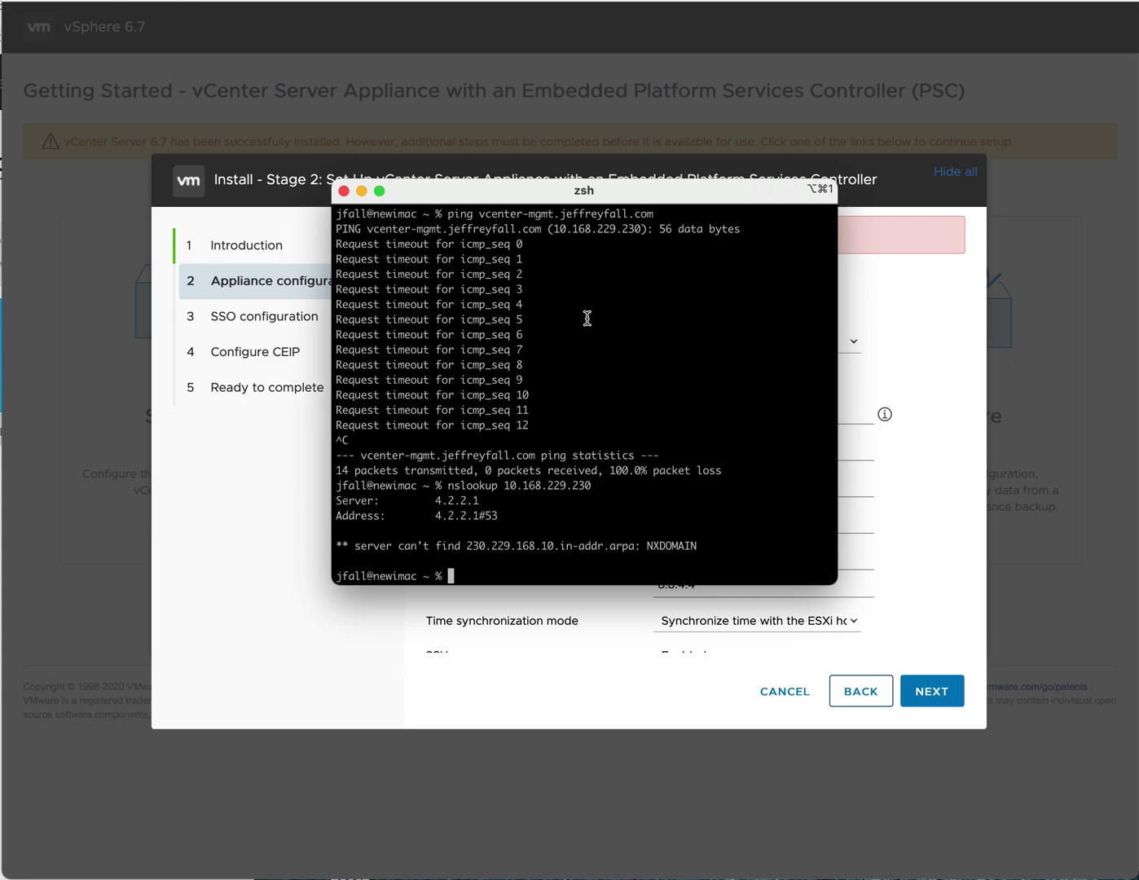
{"action": "left_click_drag", "start_coordinate": [556, 201], "coordinate": [543, 284]}
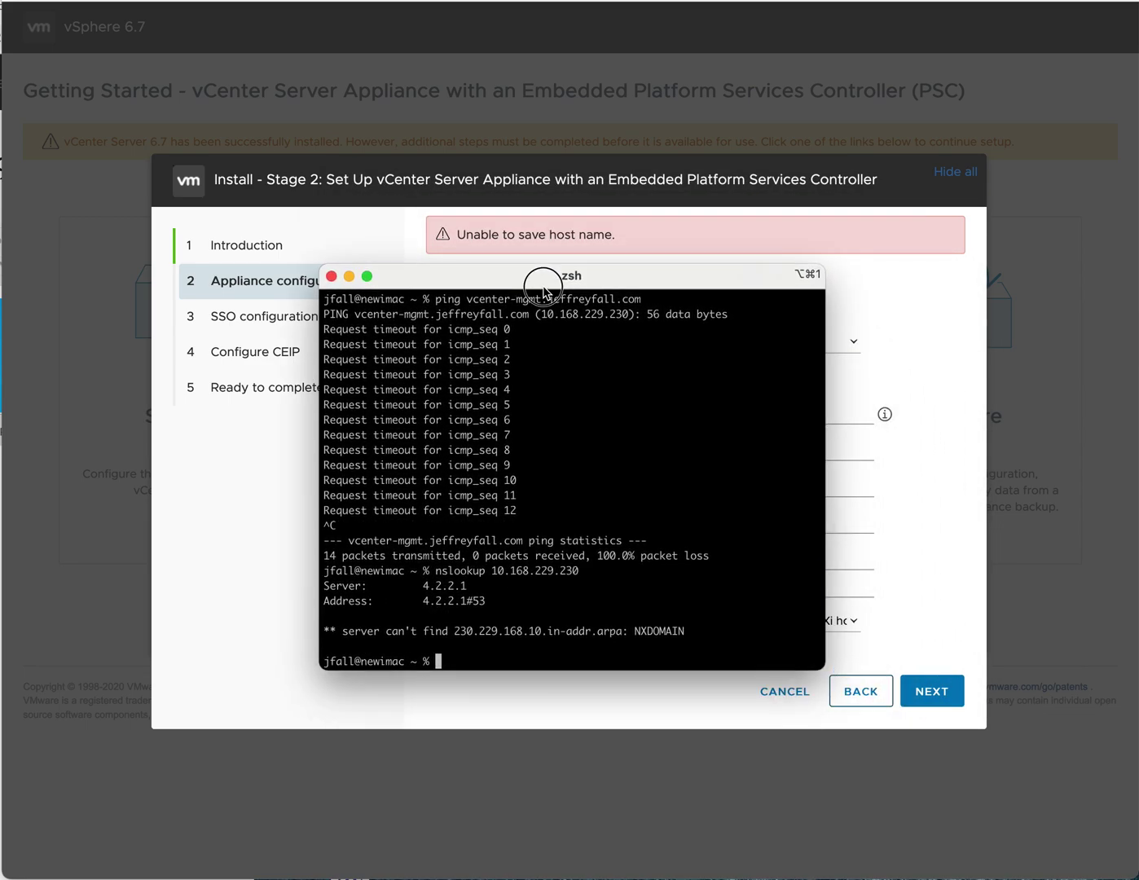
{"action": "key", "text": "super+Tab"}
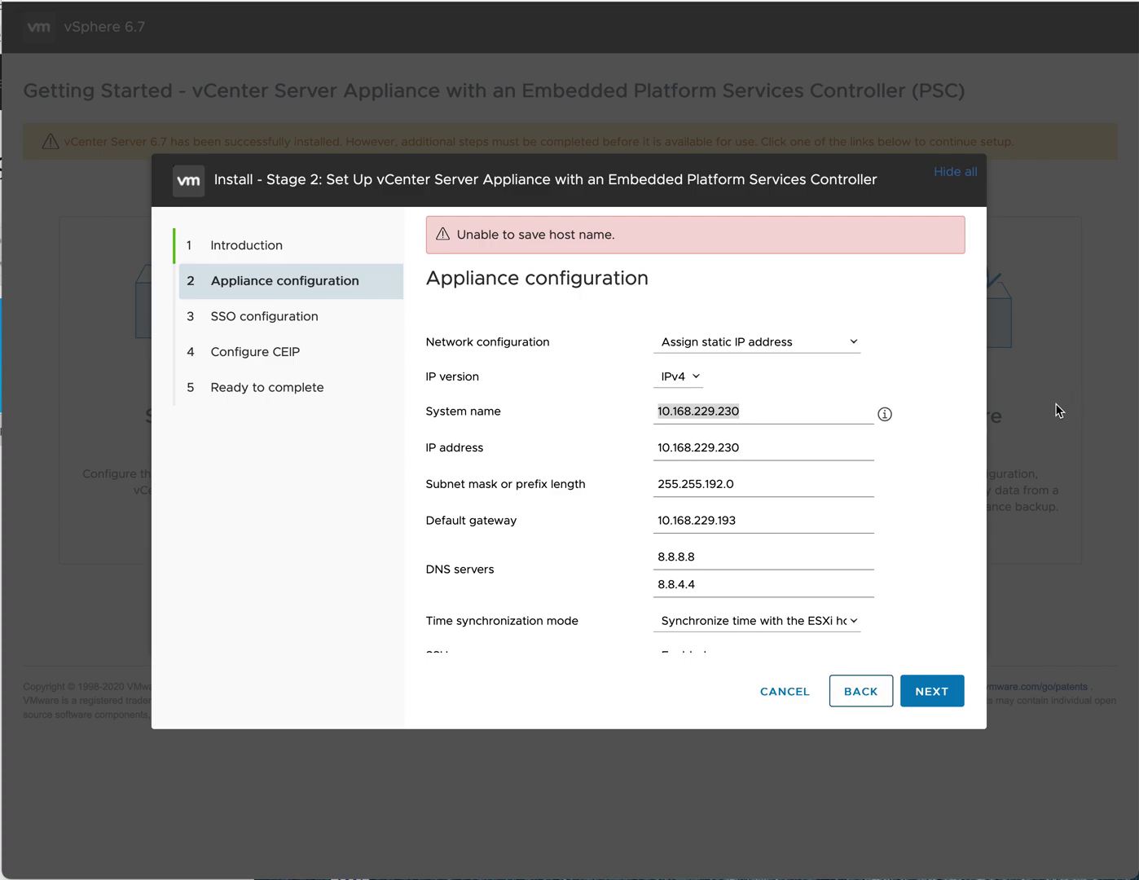
{"action": "scroll", "coordinate": [874, 505], "scroll_direction": "down", "scroll_amount": 1}
{"action": "scroll", "coordinate": [873, 505], "scroll_direction": "up", "scroll_amount": 1}
{"action": "scroll", "coordinate": [850, 389], "scroll_direction": "down", "scroll_amount": 1}
{"action": "scroll", "coordinate": [851, 395], "scroll_direction": "down", "scroll_amount": 1}
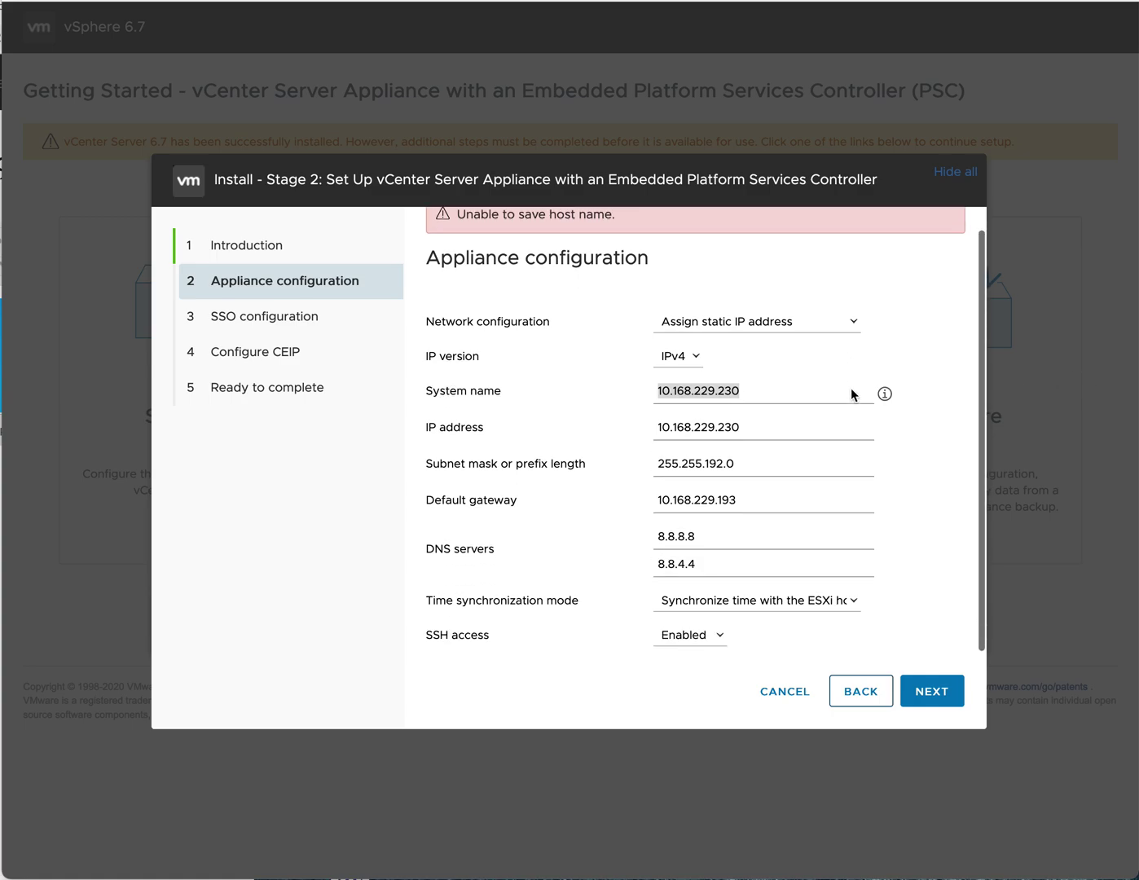
{"action": "scroll", "coordinate": [850, 400], "scroll_direction": "up", "scroll_amount": 1}
{"action": "scroll", "coordinate": [852, 400], "scroll_direction": "down", "scroll_amount": 1}
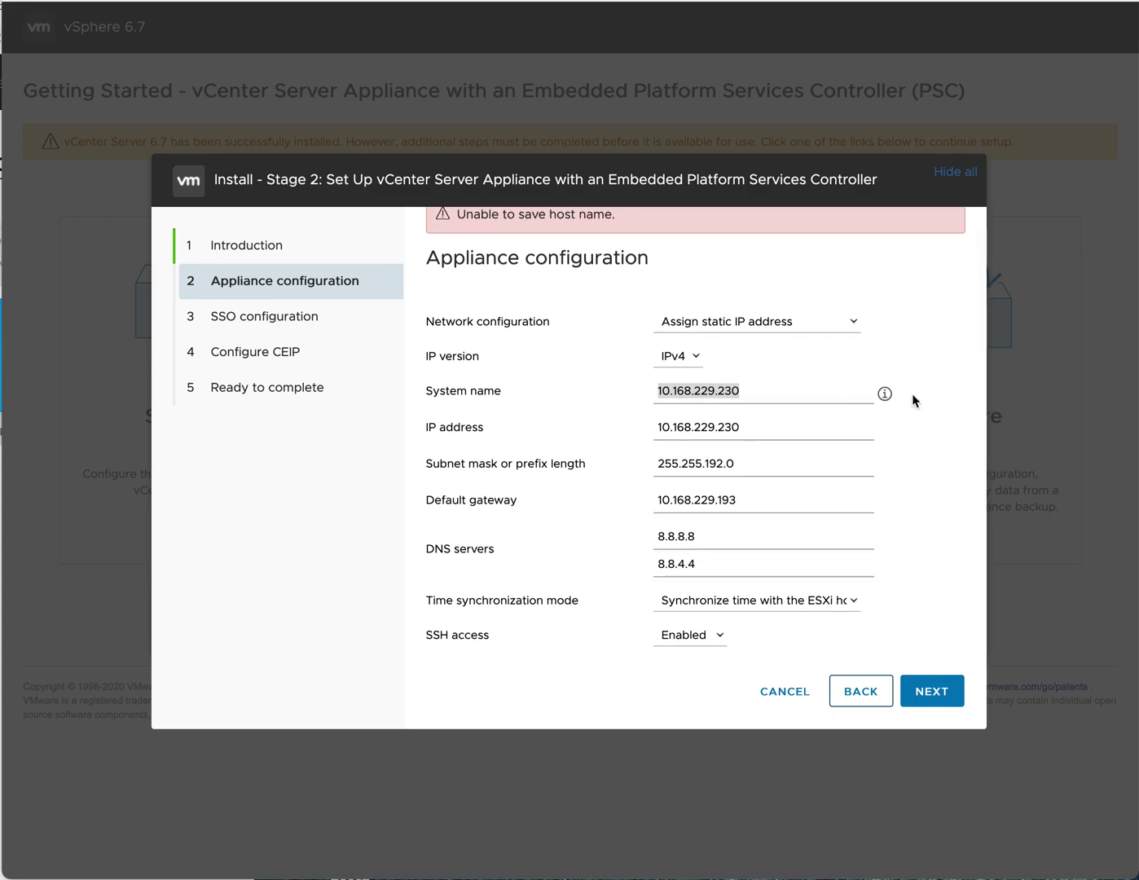